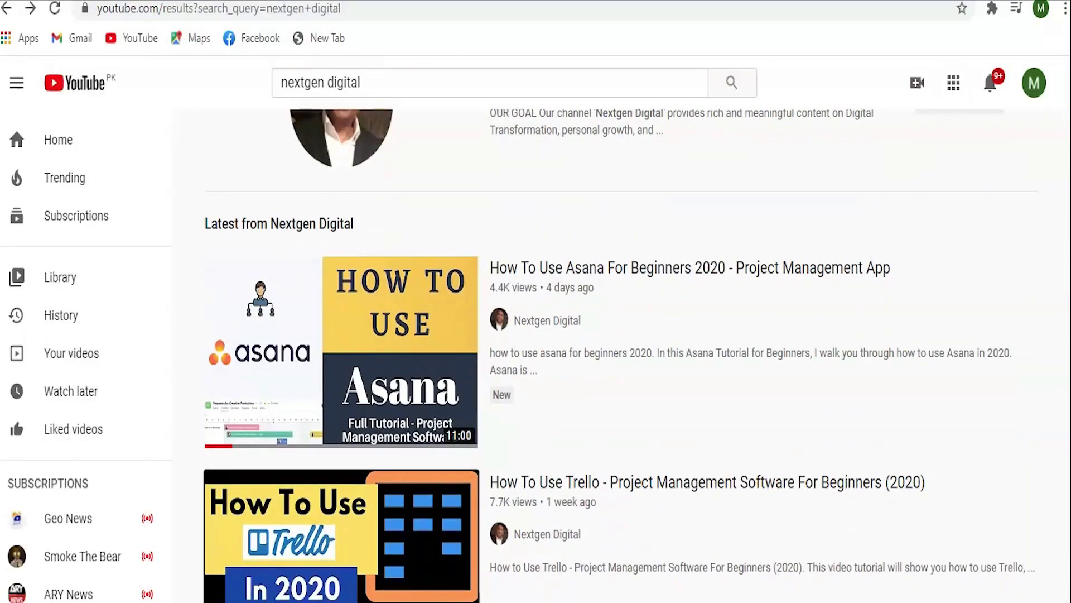
scroll(905, 130, down, 2)
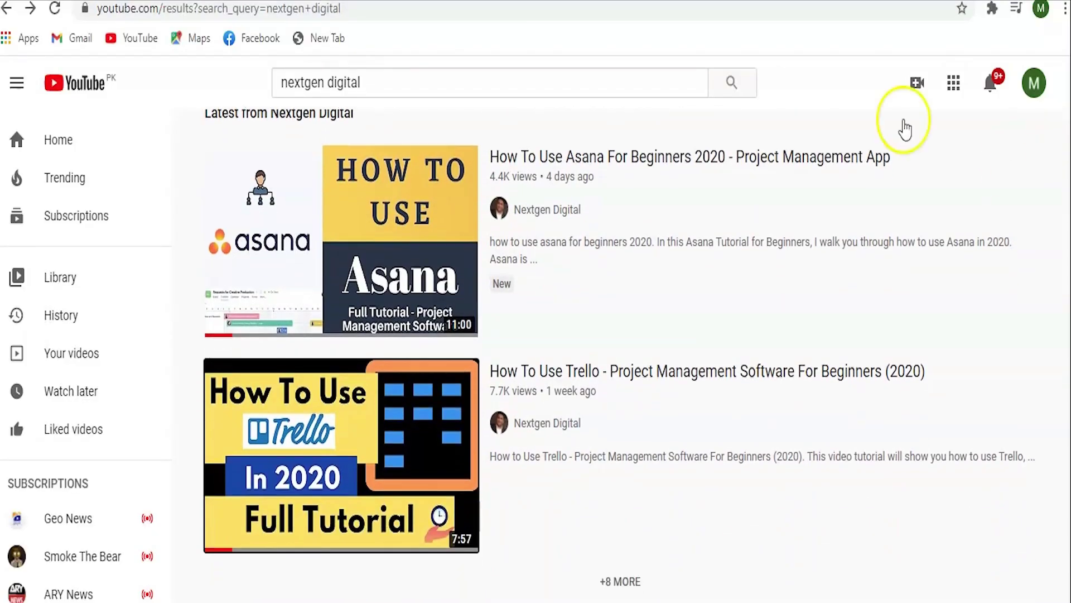
- Open the 'How To Use Asana For Beginners 2020' video from the Nextgen Digital search results
click(289, 202)
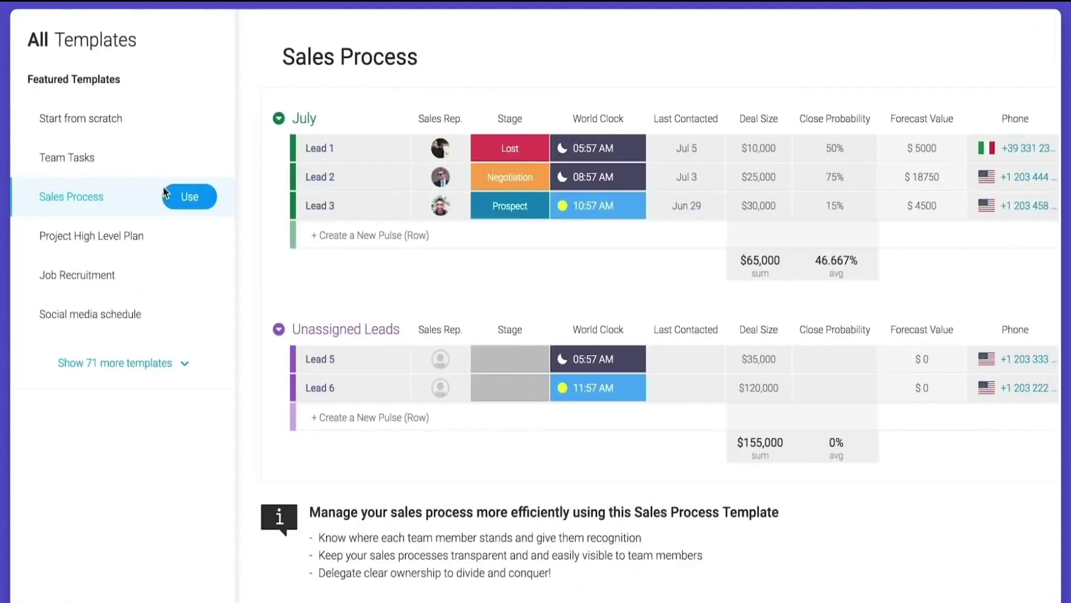
- Start the board from scratch and rename the default group to 'Properties Q1'
click(165, 175)
click(165, 120)
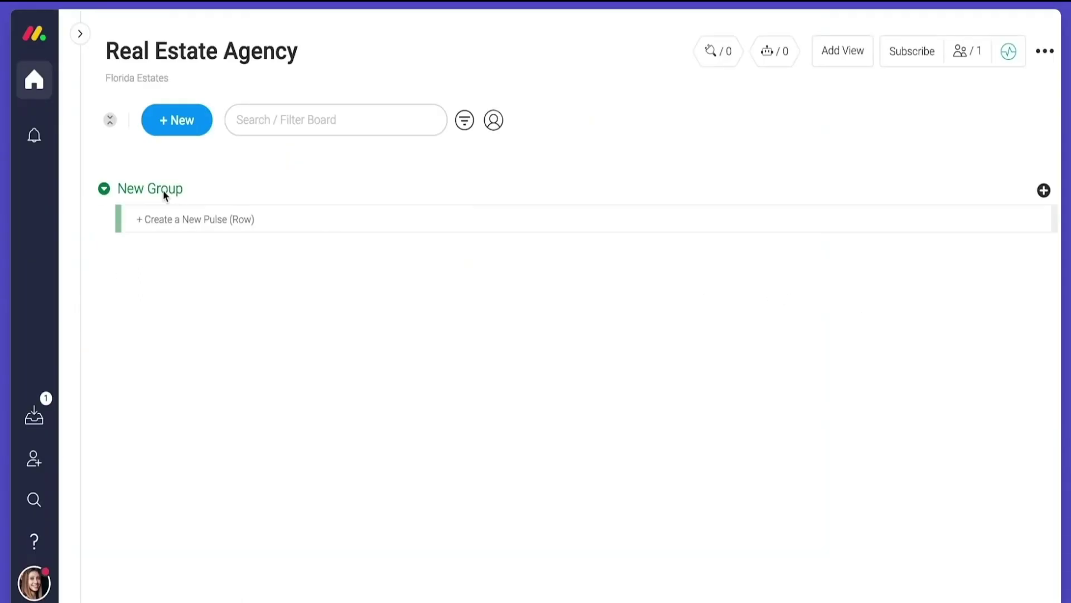
click(163, 189)
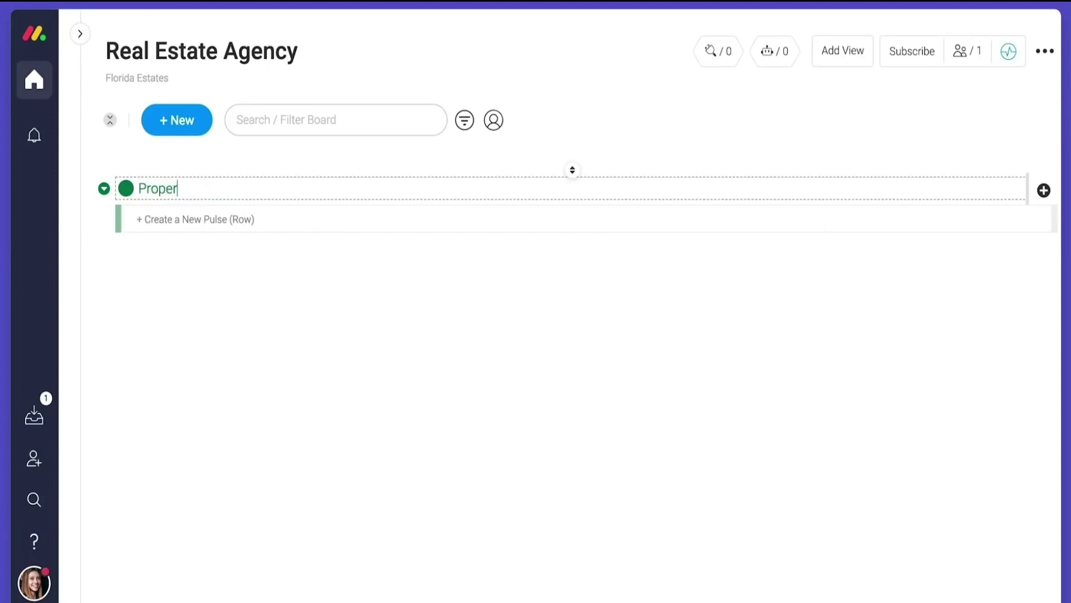
text(Properties Q1)
key(Return)
- Add rows Sunny Isles Mansion #19203, Miami Beach #20461, Aventura One Bedroom #10298 and South Beach Luxury #12309
click(167, 218)
text(Sunny Isles Mansion #19203)
key(Return)
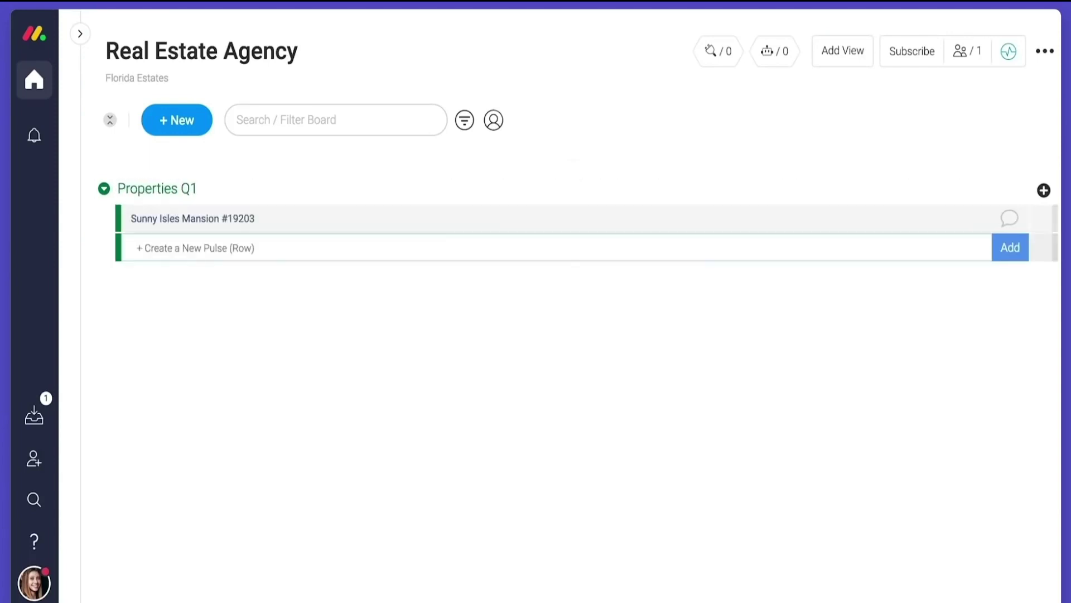
text(Miami Beach #20461)
key(Return)
text(Aventura One Bedroom #10298)
key(Return)
text(South Beach Luxury #12309)
key(Return)
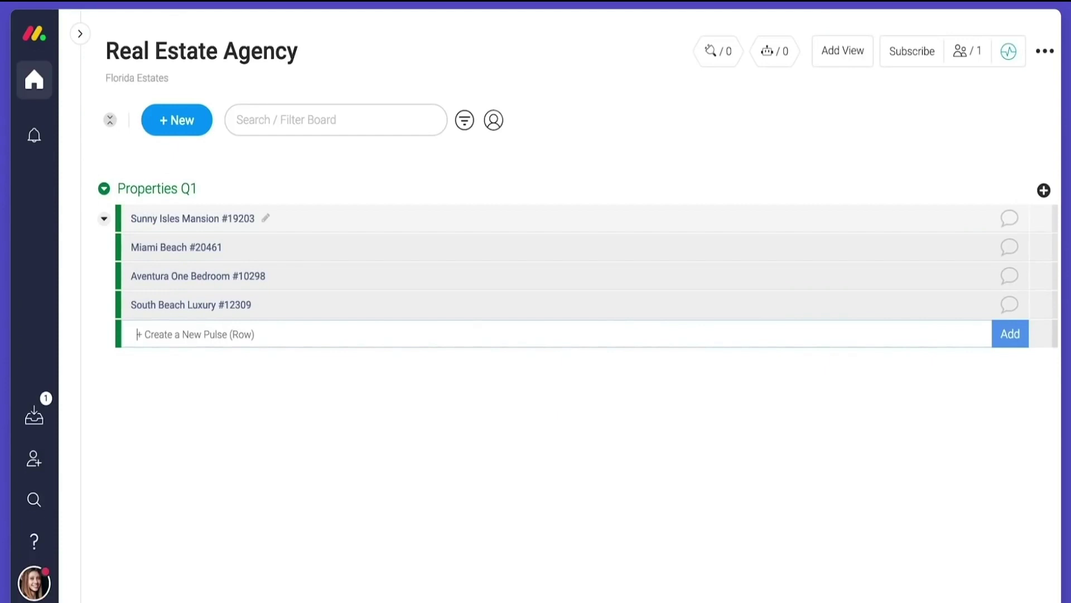
- Add a Person column and assign an agent to the first property
click(177, 121)
mouse_move(197, 230)
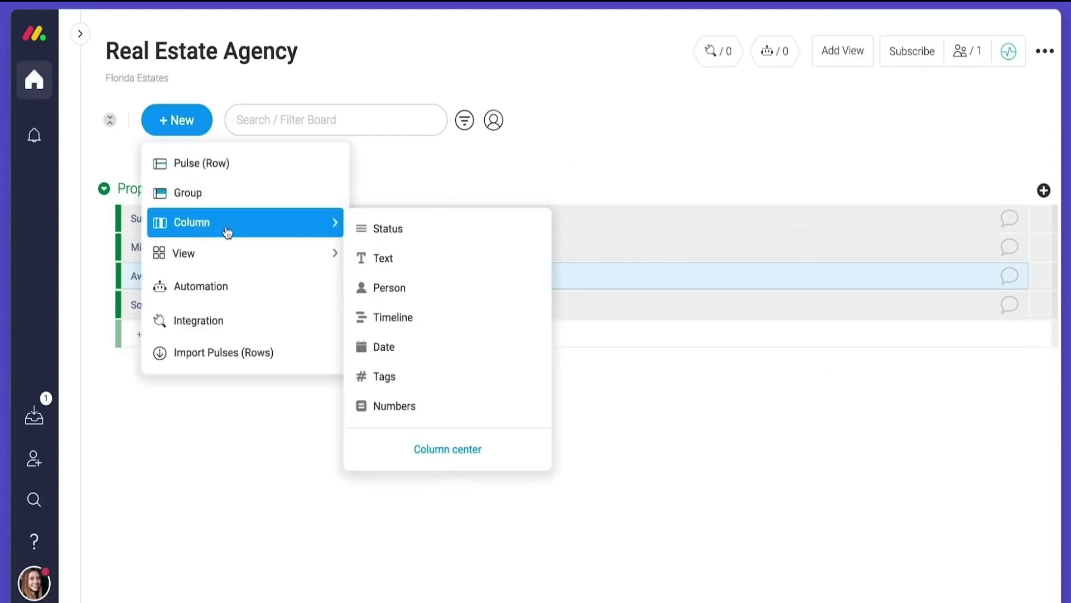
click(440, 287)
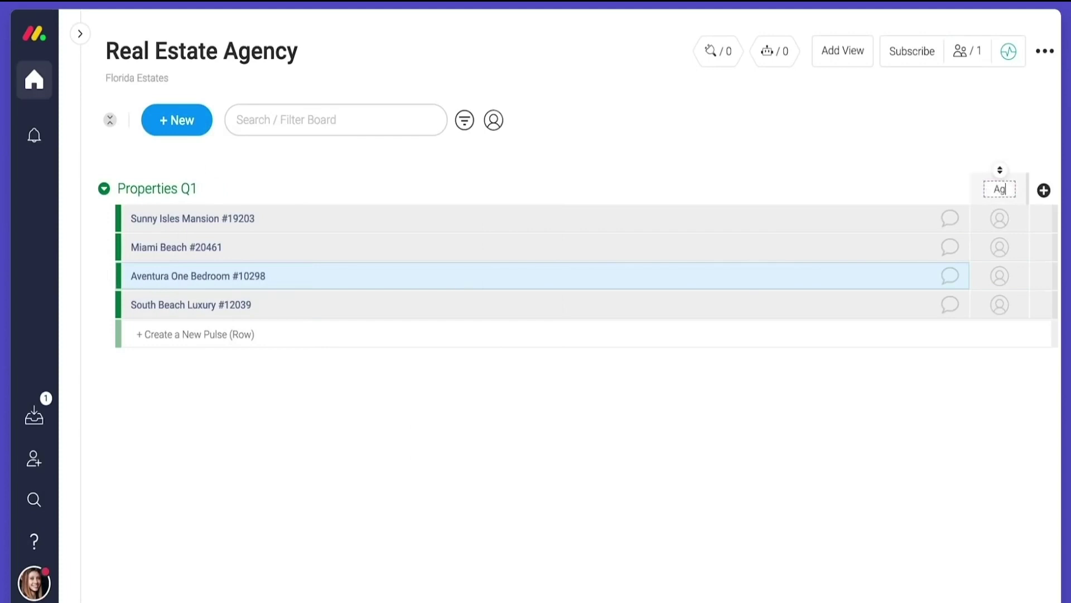
click(999, 218)
click(998, 307)
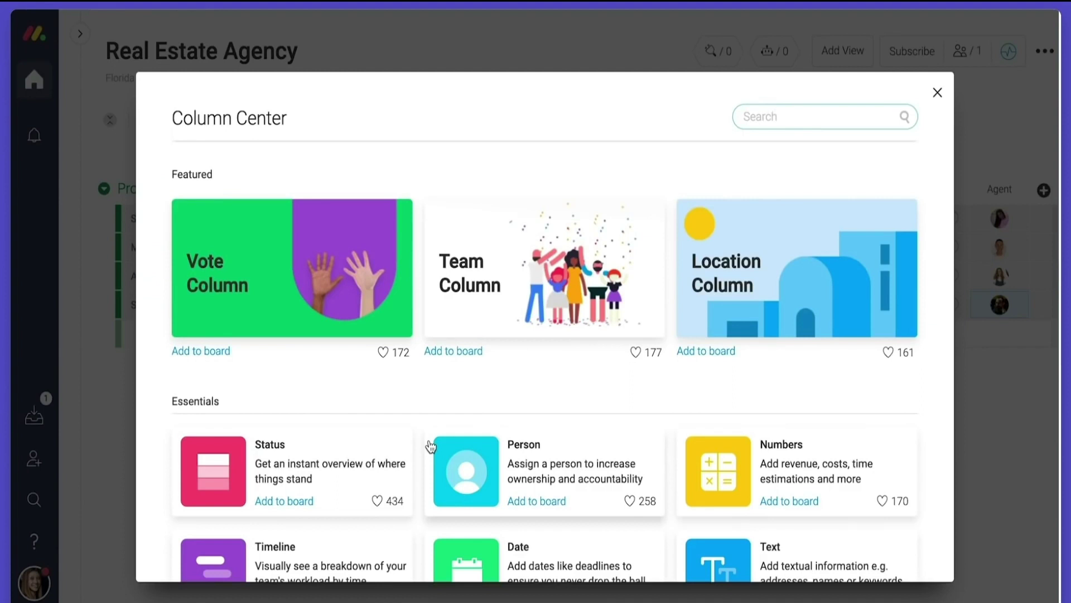
- Add a Location column filled with Sunny Isles Beach, Miami Beach, Aventura and South Beach
scroll(429, 446, down, 3)
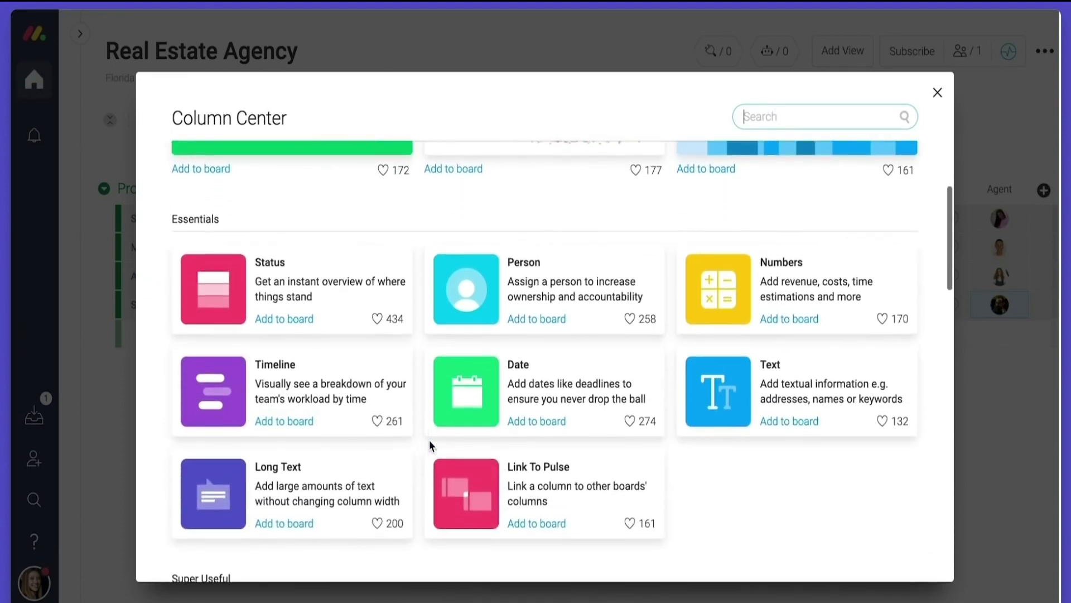
scroll(430, 444, down, 5)
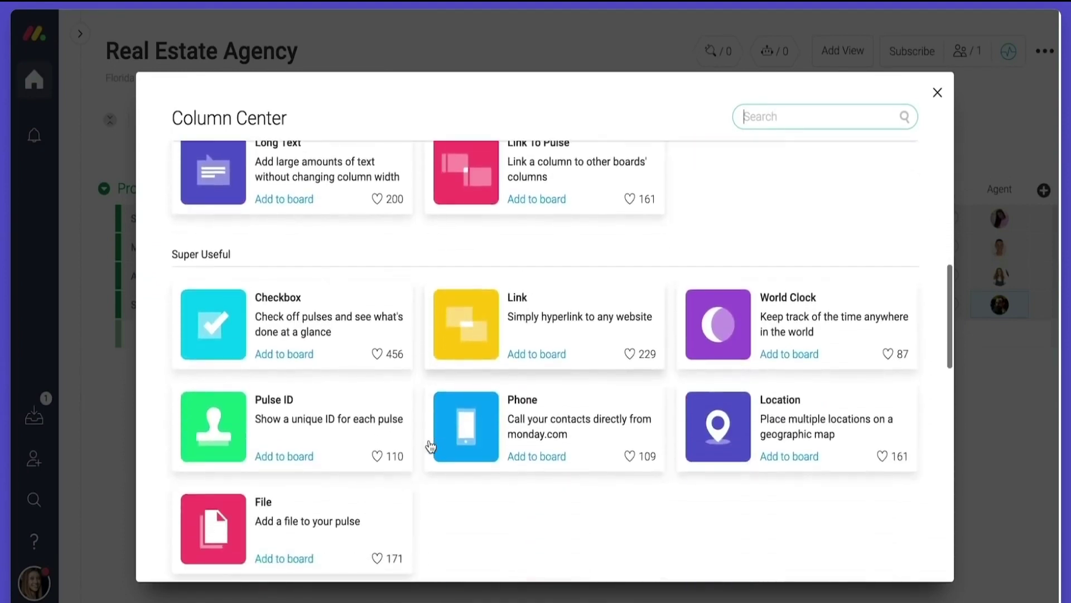
click(769, 451)
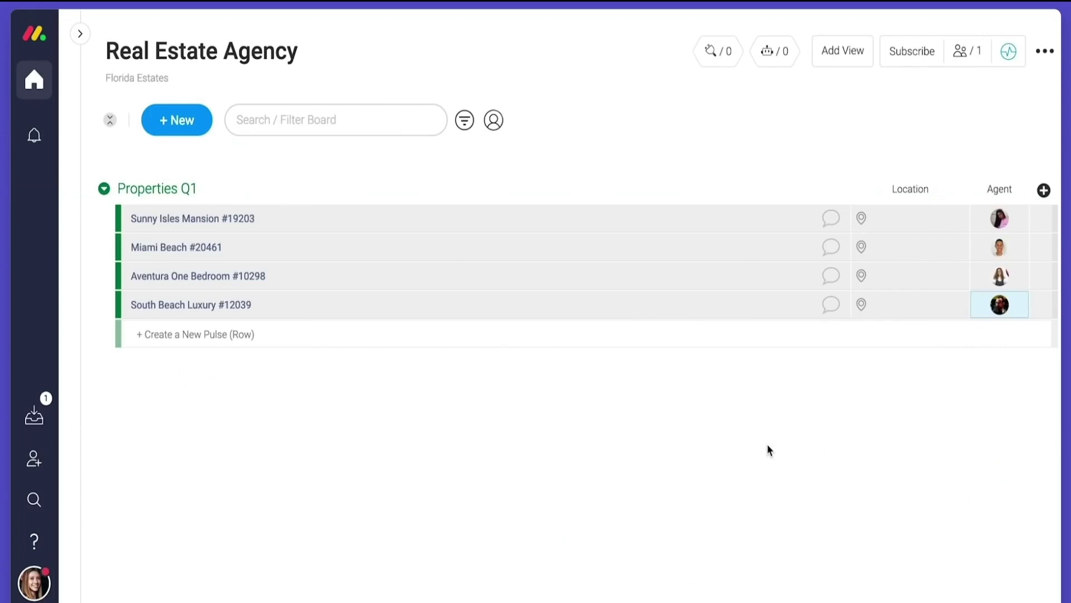
click(910, 218)
text(Sunny Is)
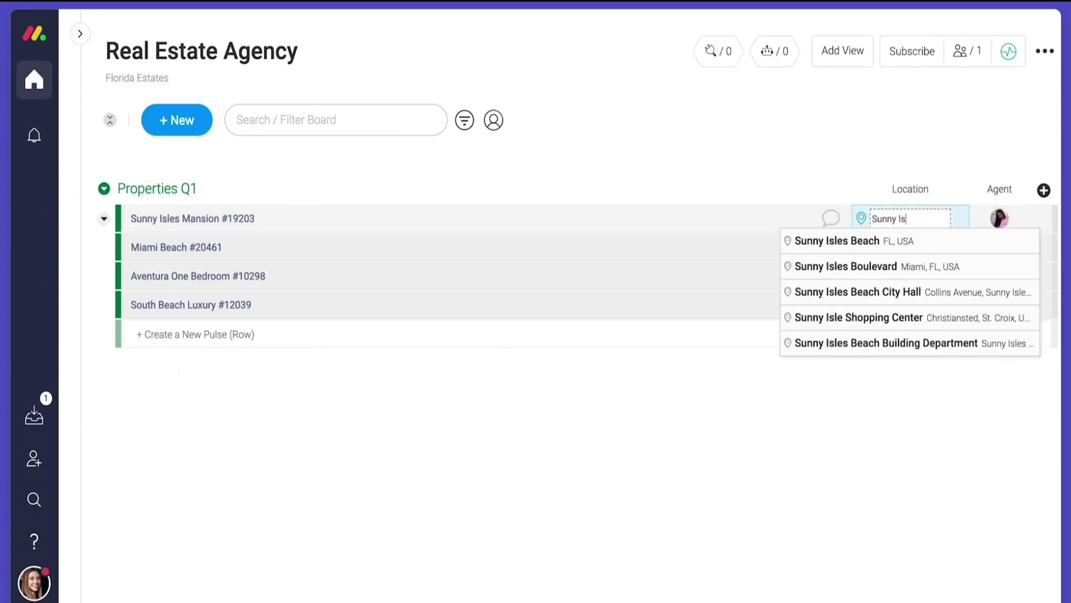
click(837, 239)
click(909, 247)
text(Miami Beach)
click(916, 274)
text(Aventura)
click(837, 297)
click(909, 304)
text(South Beach)
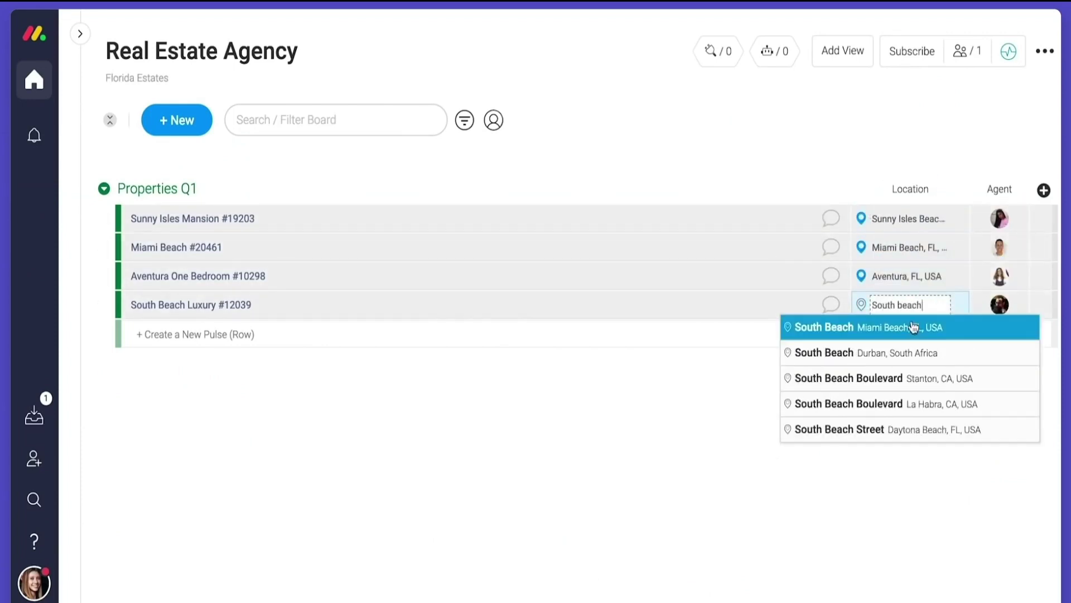
click(837, 326)
- Add a dollar-unit Numbers column for list prices and set the first show date to Feb 23
click(176, 120)
mouse_move(189, 222)
click(424, 405)
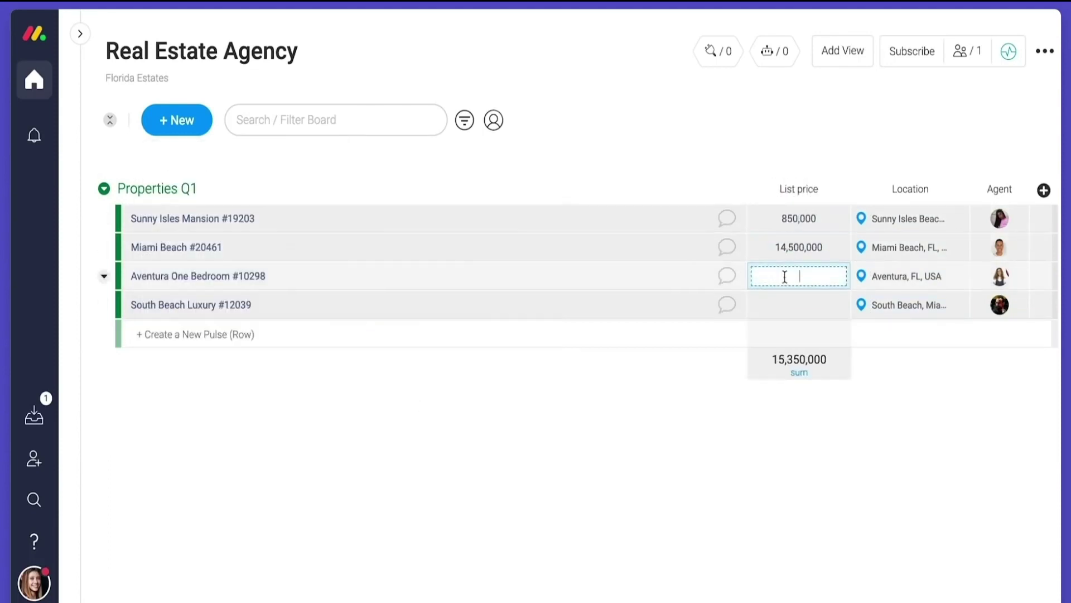
click(799, 360)
click(546, 328)
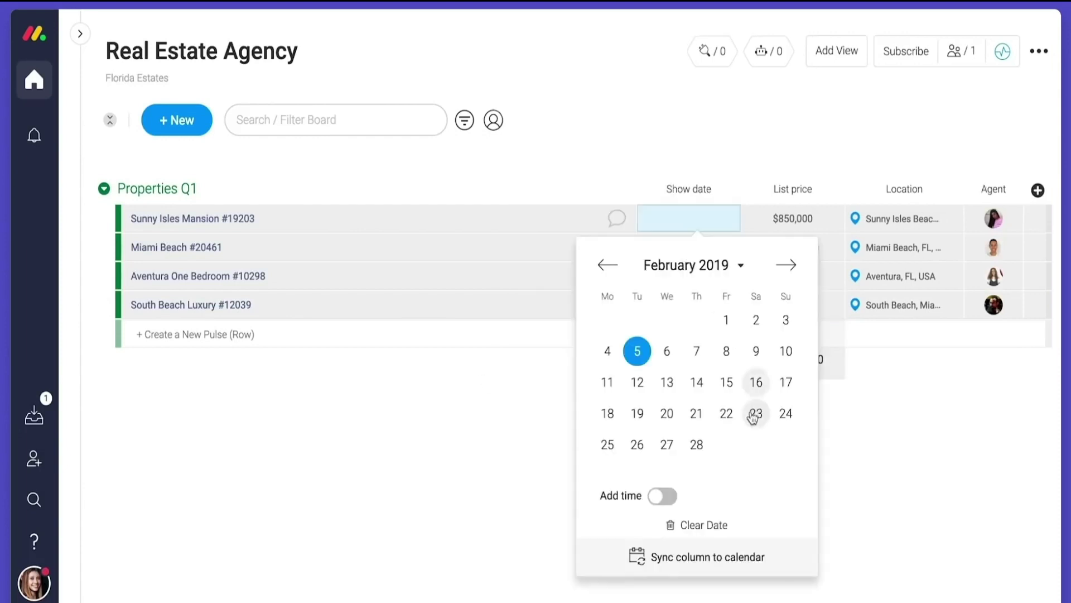
click(756, 411)
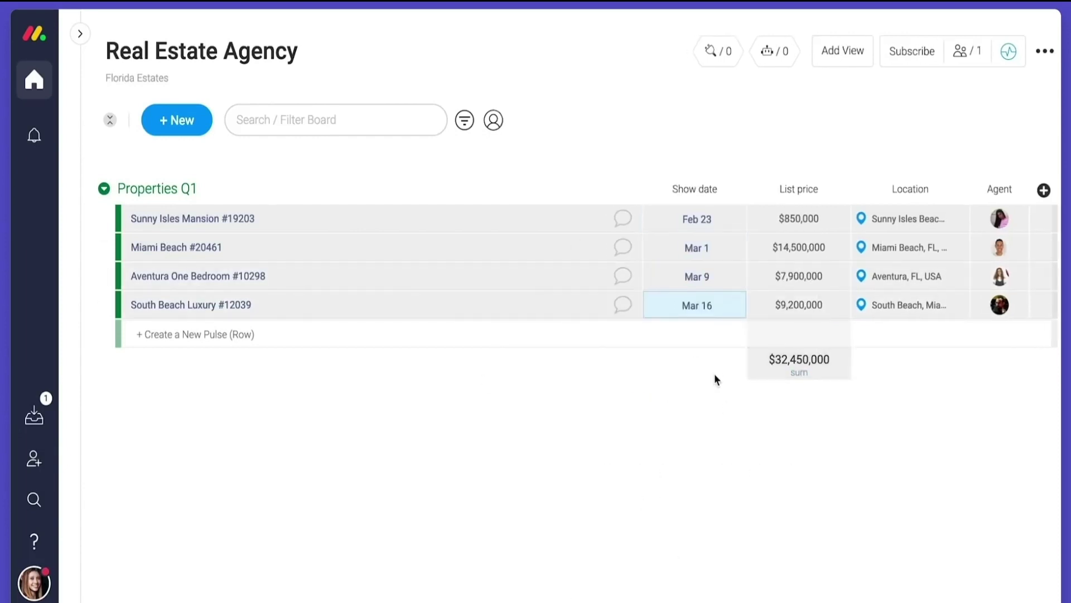
click(568, 311)
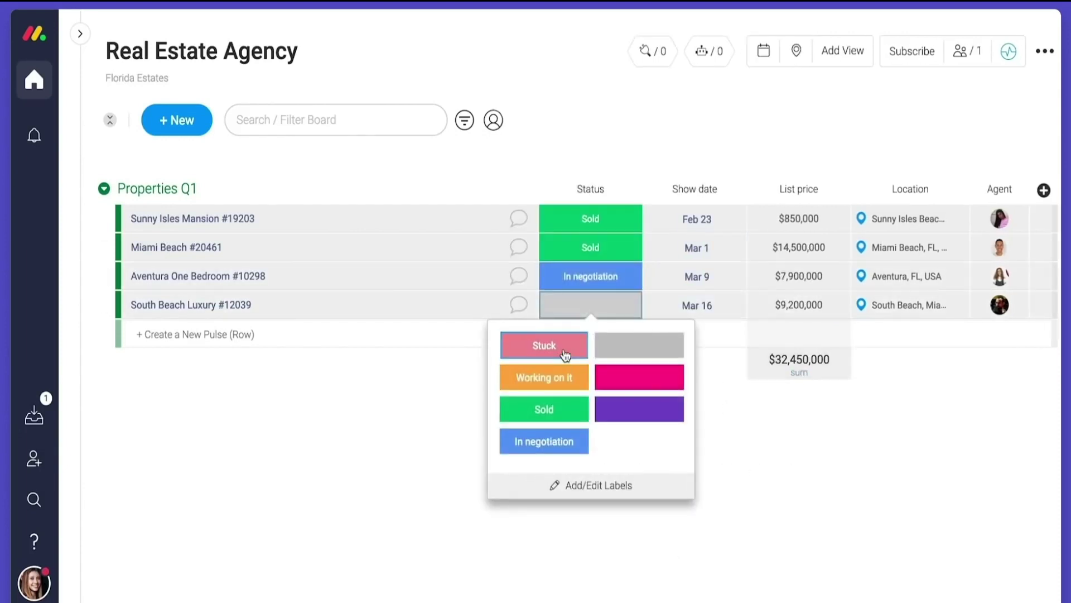
- Mark South Beach Luxury as Stuck and preview the properties in Calendar and Map views
click(565, 354)
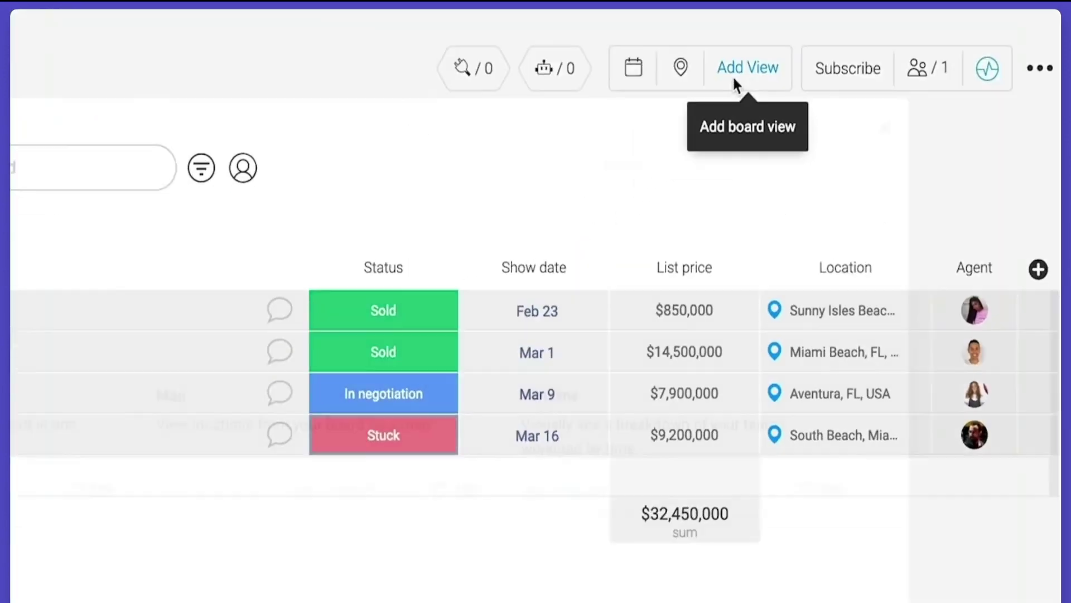
click(693, 90)
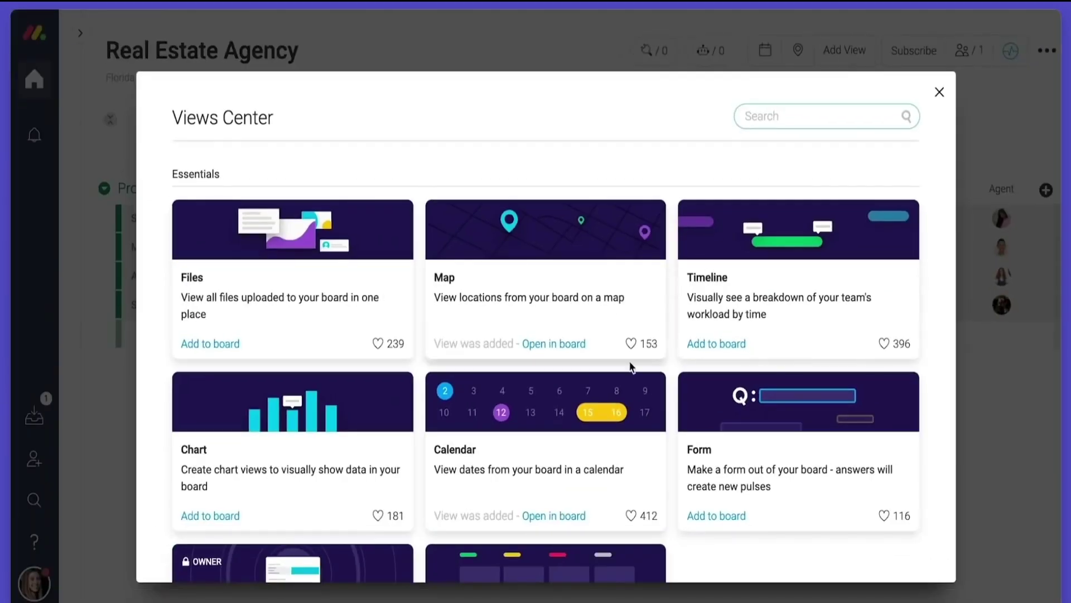
click(569, 451)
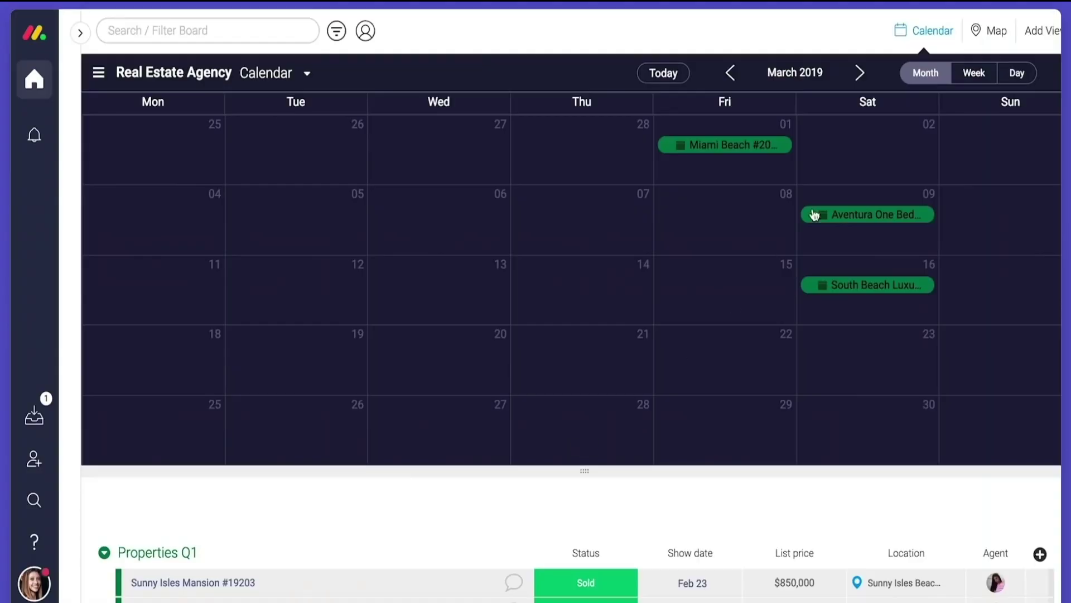
click(981, 37)
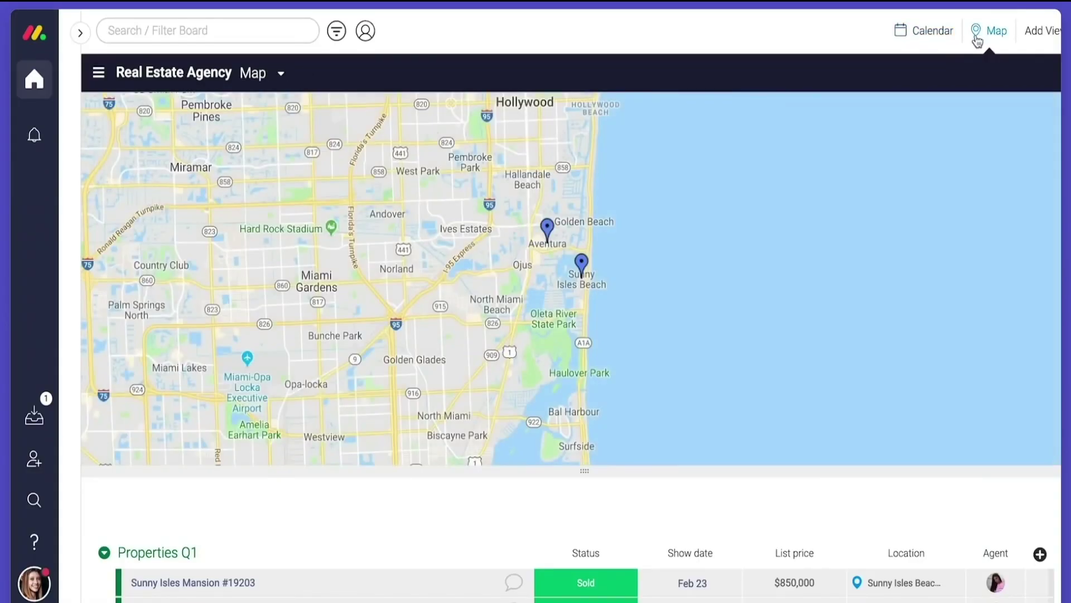
scroll(564, 267, up, 2)
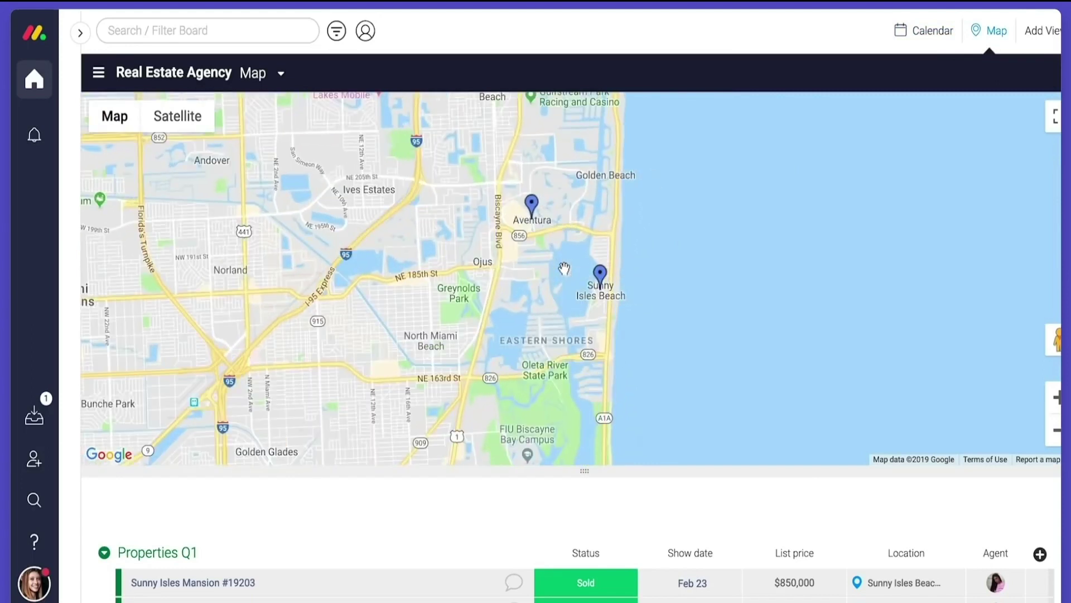
scroll(565, 268, up, 3)
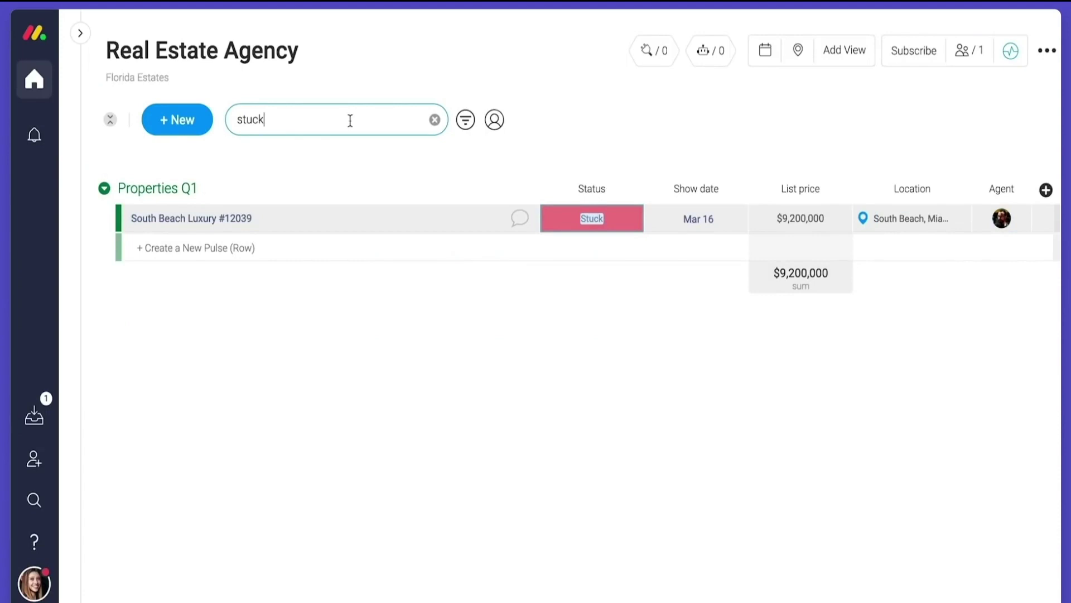
click(580, 221)
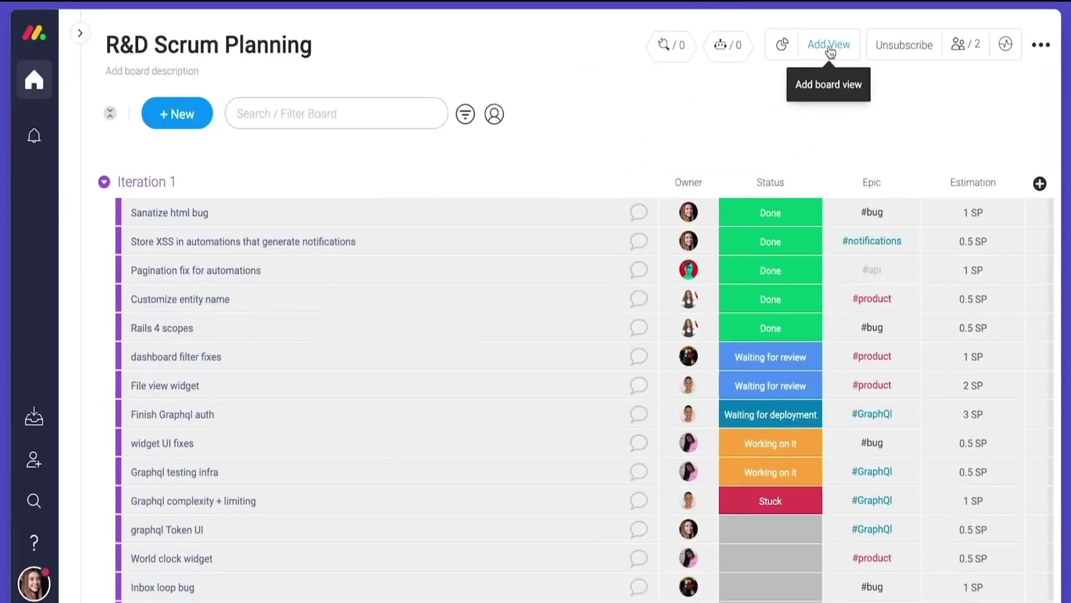
- Add a Chart view to the board with its pie labels set to Status
click(696, 71)
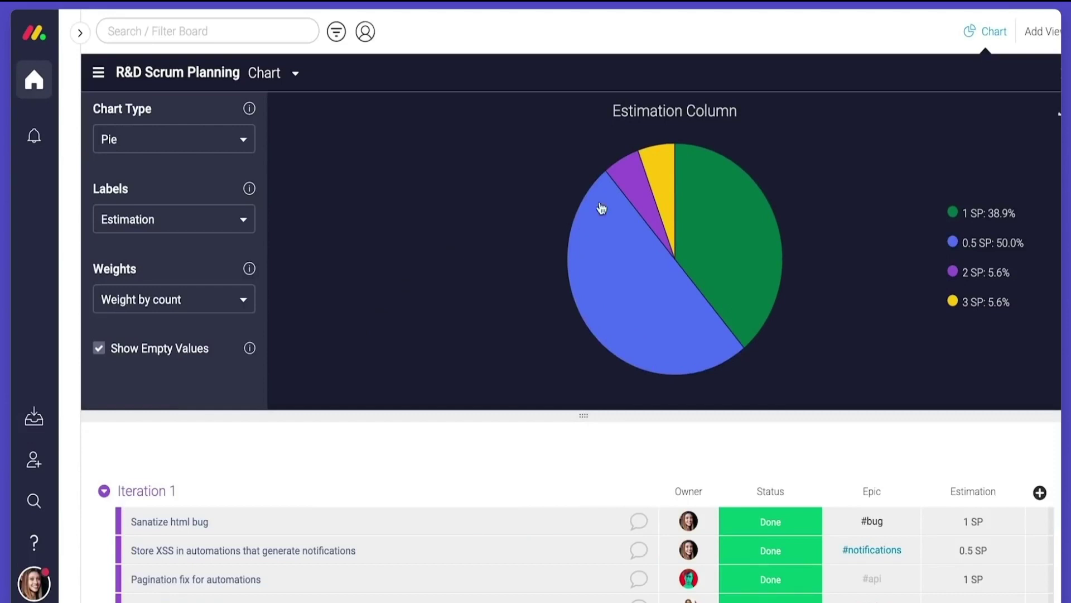
mouse_move(762, 236)
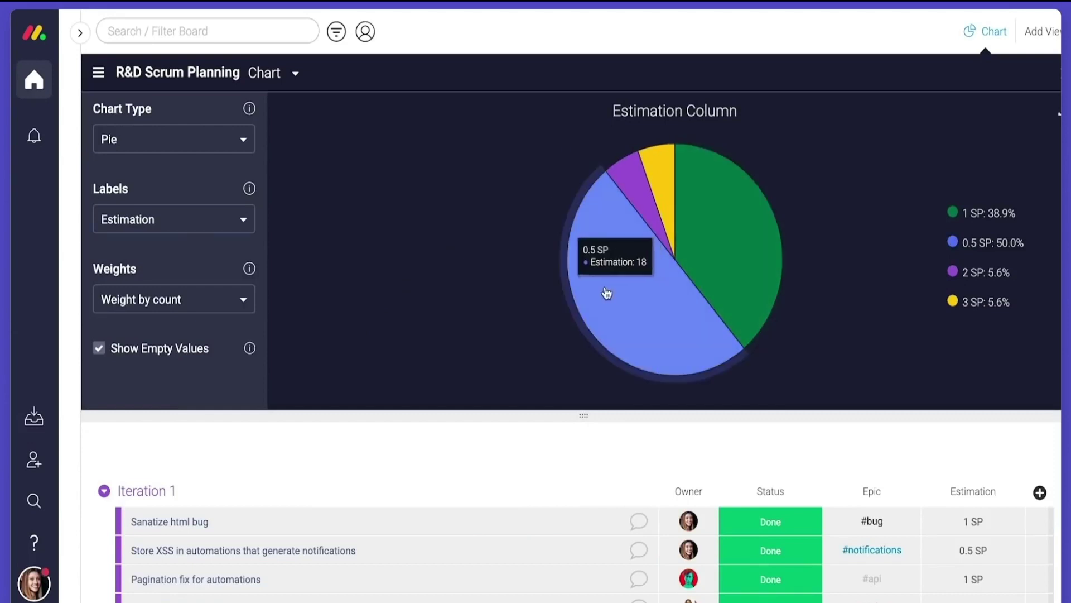
click(226, 229)
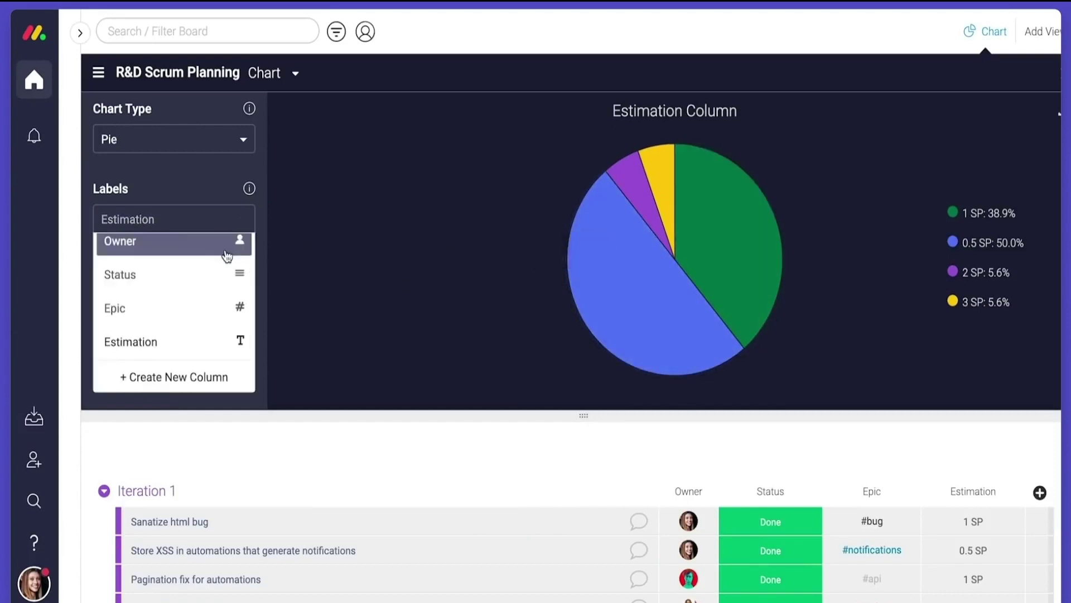
click(219, 274)
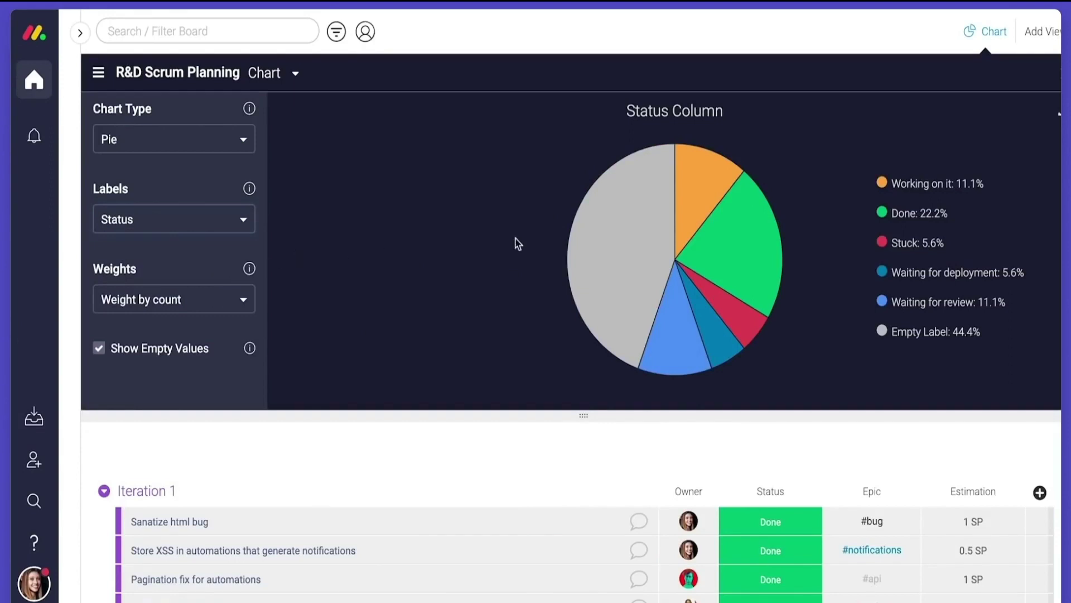
- Set the 'dashboard filter fixes' task's Status to Done
mouse_move(731, 246)
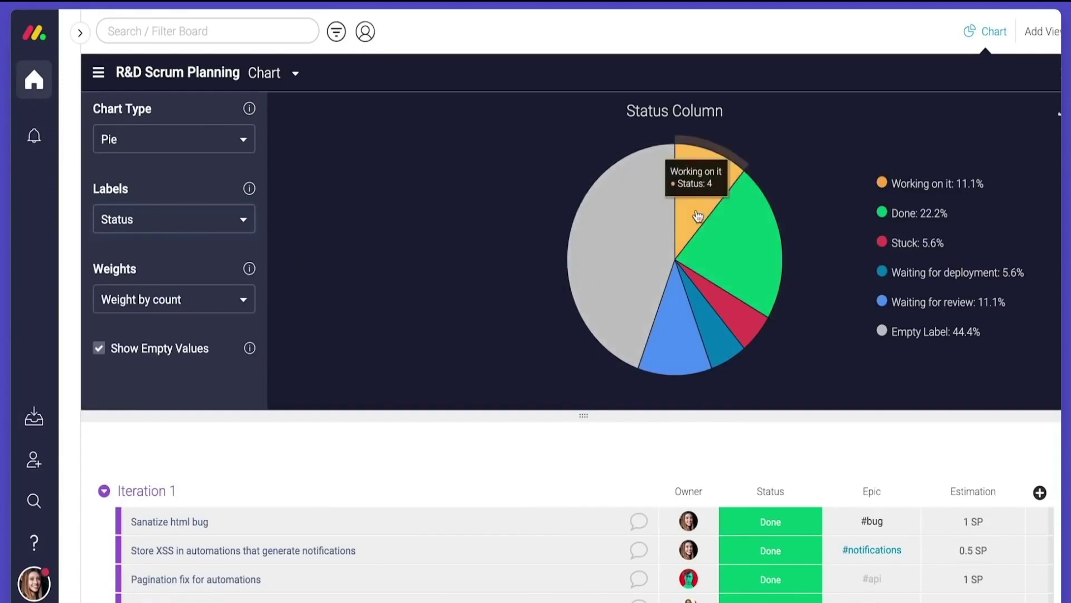
scroll(795, 243, down, 8)
click(795, 244)
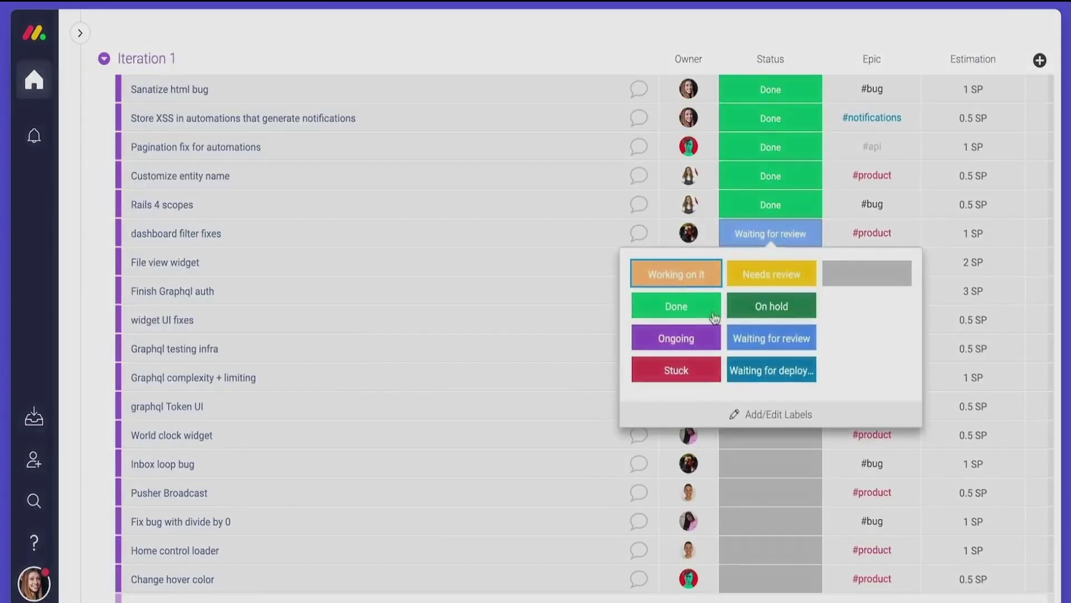
click(676, 307)
click(803, 263)
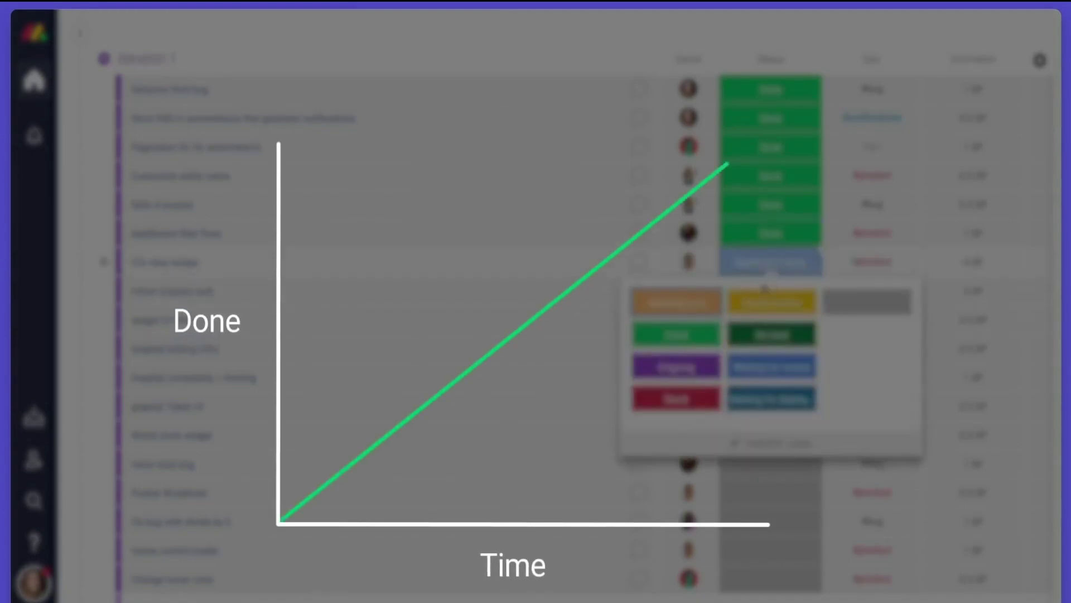
- Mark File view widget, Finish Graphql auth, widget UI fixes, Graphql testing infra and Graphql complexity + limiting Done
click(677, 335)
click(770, 290)
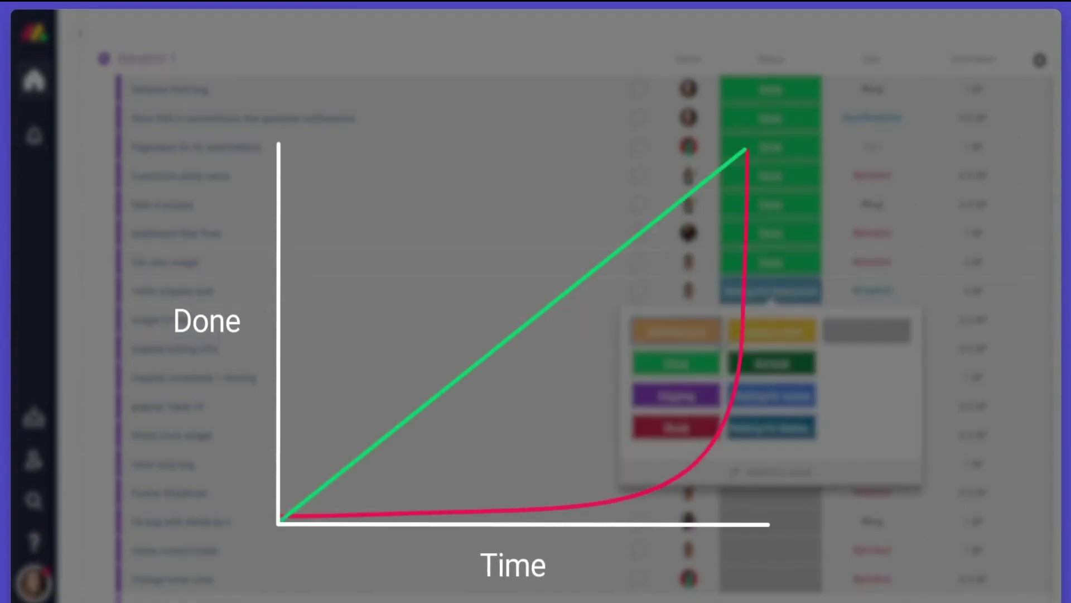
click(701, 362)
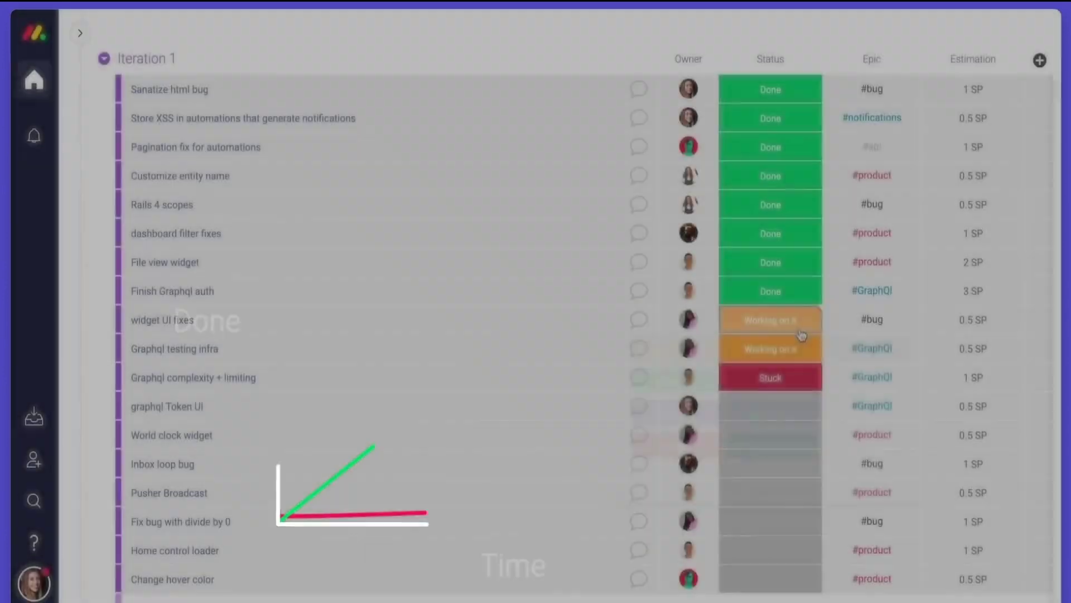
click(790, 325)
click(707, 404)
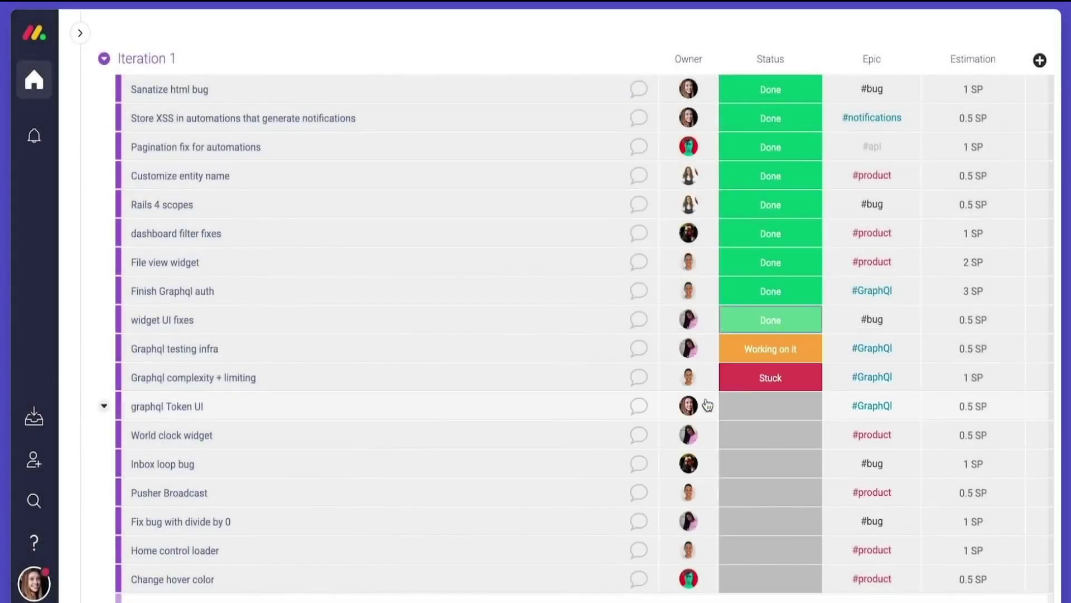
click(811, 359)
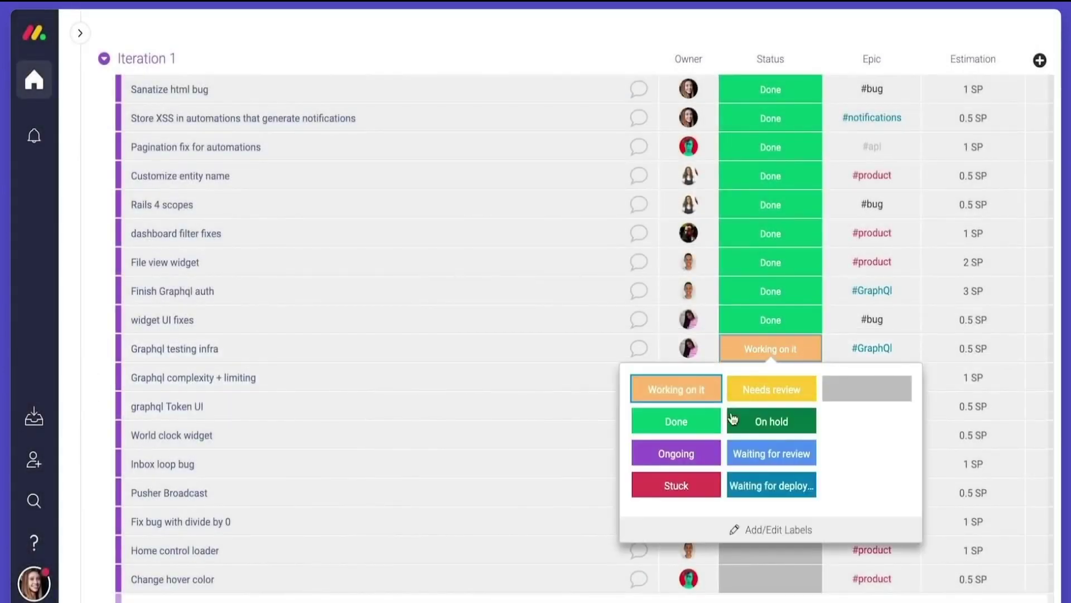
click(711, 424)
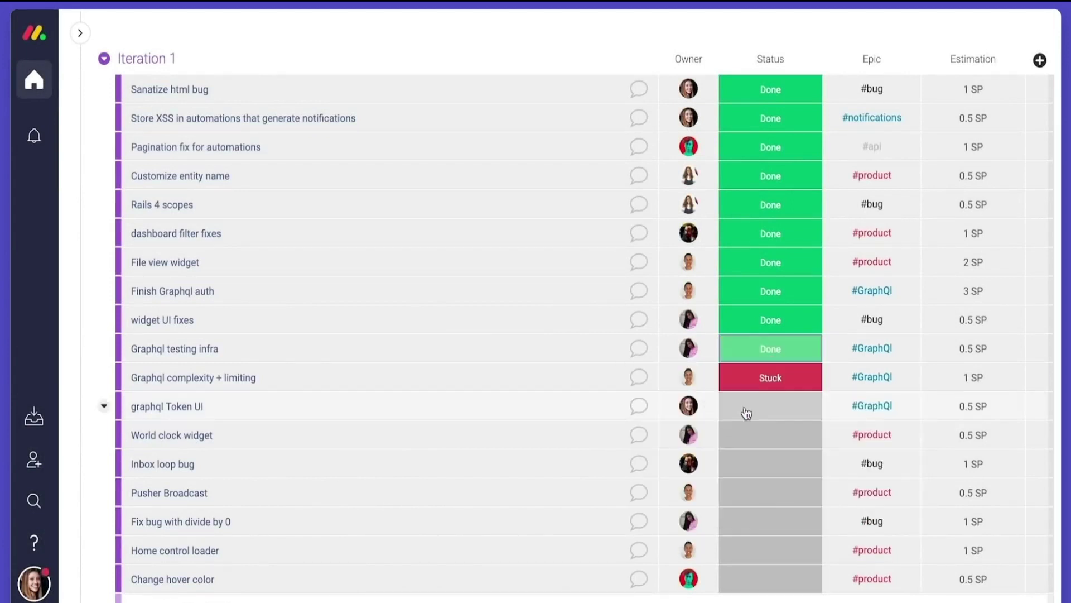
click(798, 384)
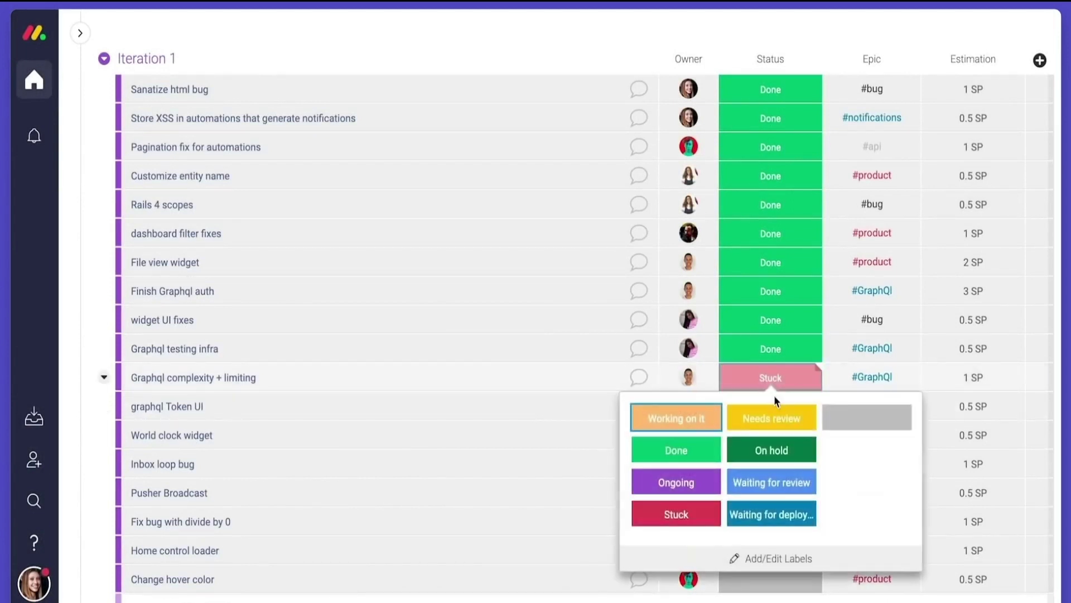
click(704, 449)
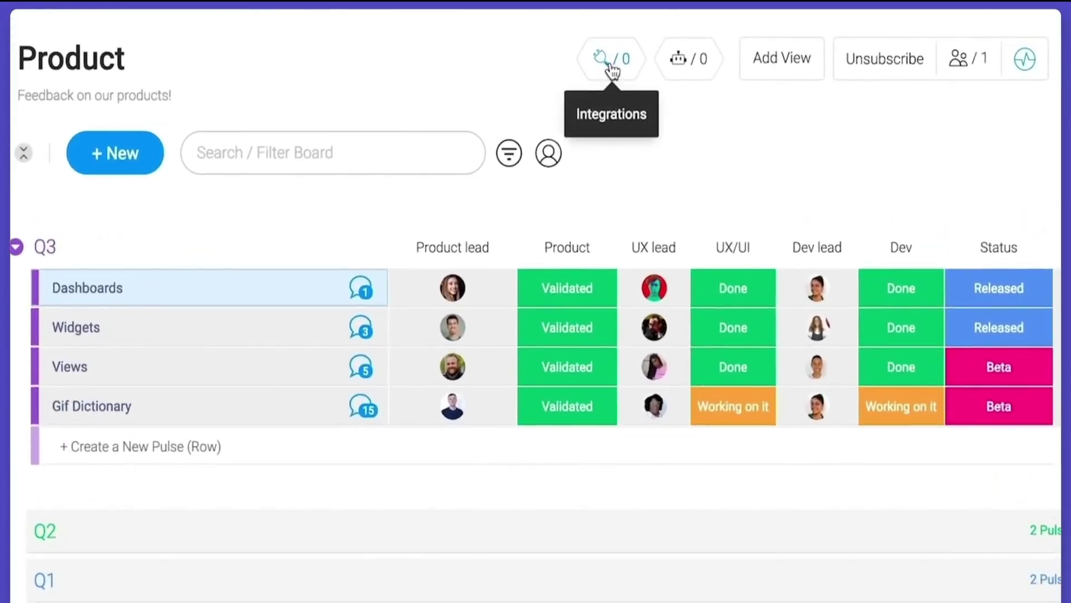
- Choose the Zendesk 'create an update in this pulse' integration recipe
click(611, 62)
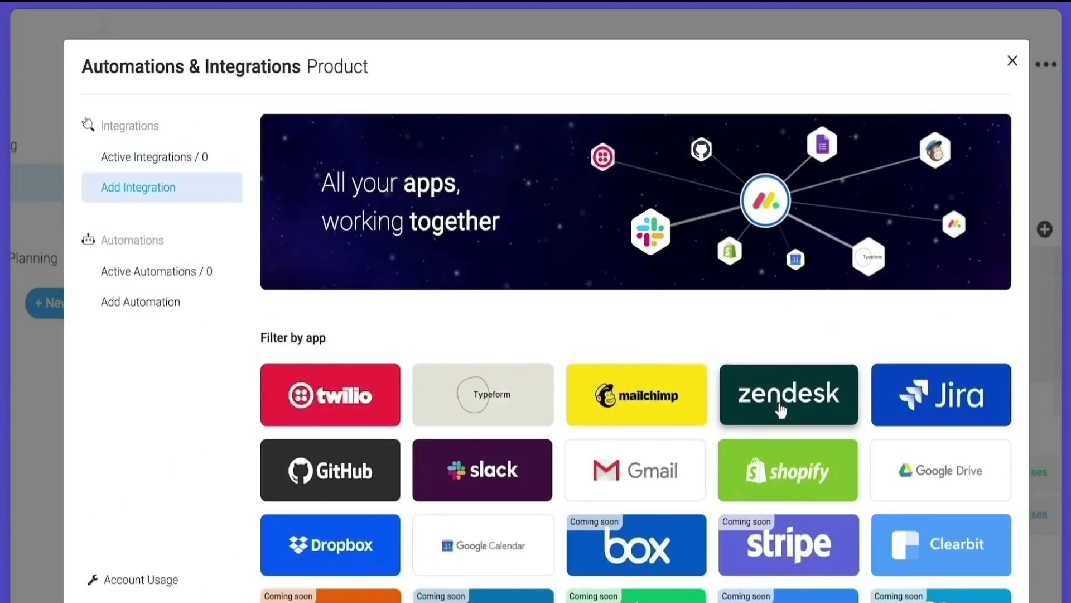
click(781, 410)
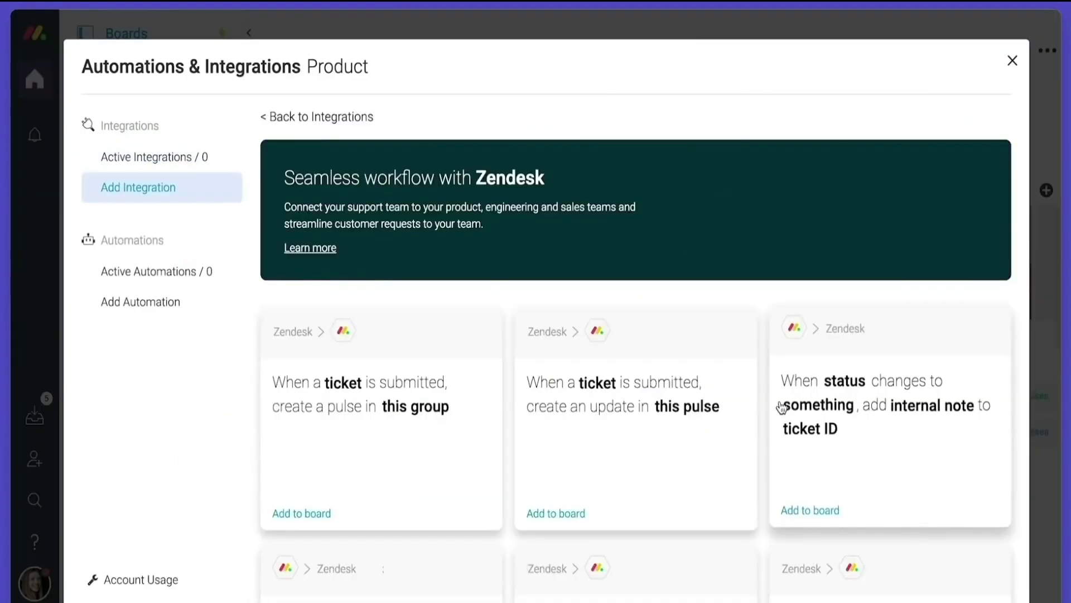
click(631, 411)
- Trigger it for tickets whose Subject Or Body includes 'dashboard', posting to the Dashboards pulse
click(355, 284)
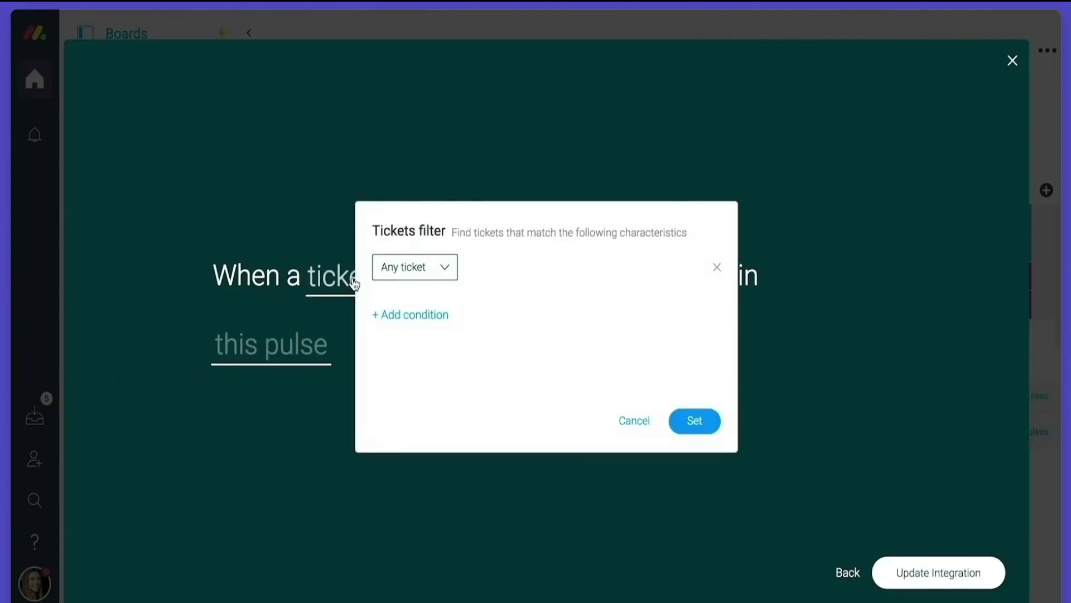
click(393, 272)
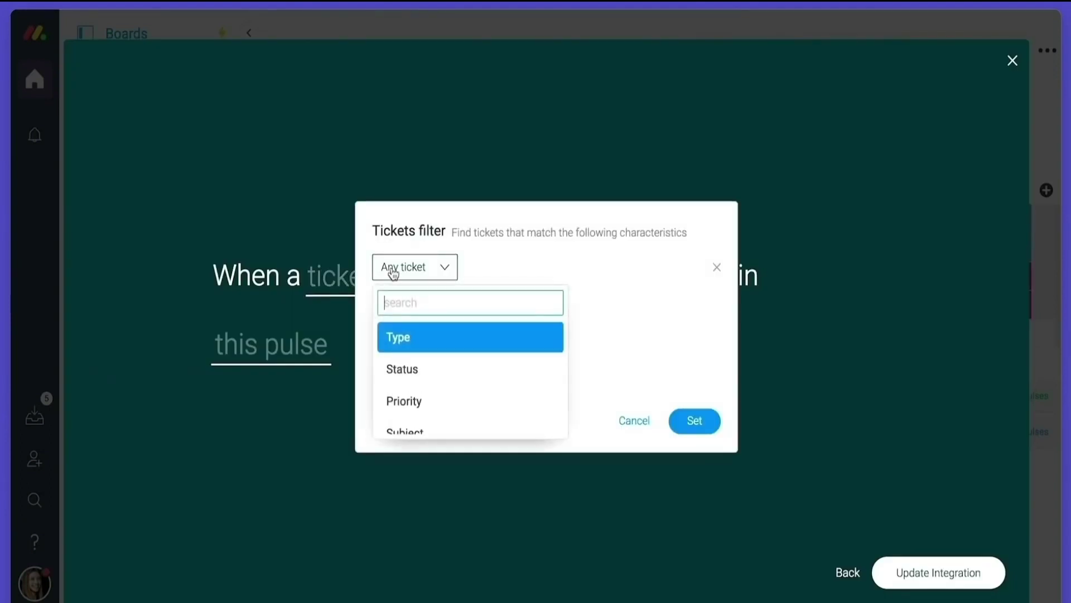
text(subjec)
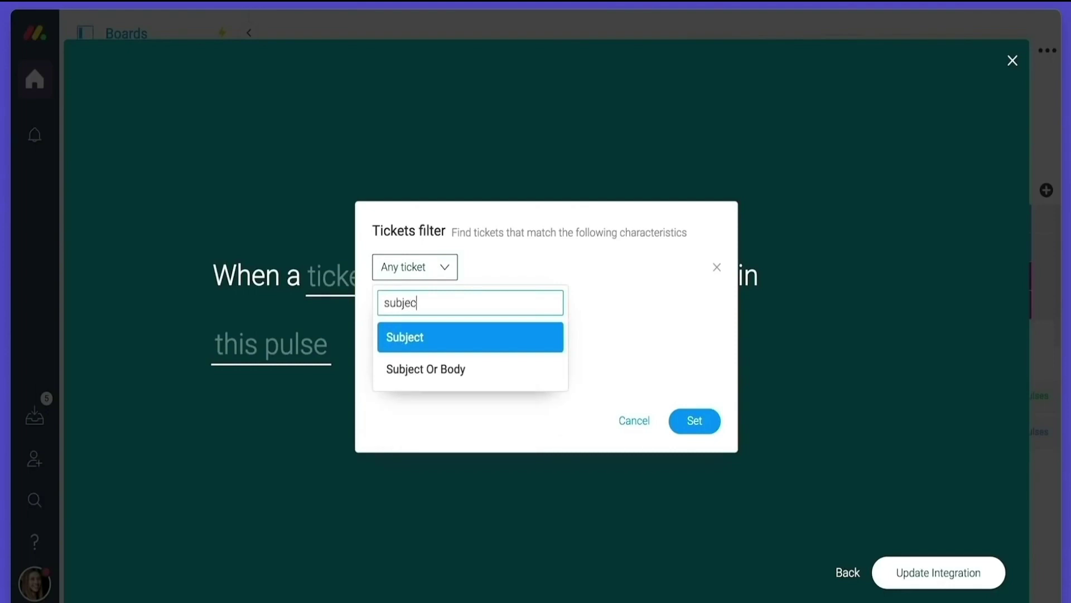
text(t)
click(429, 369)
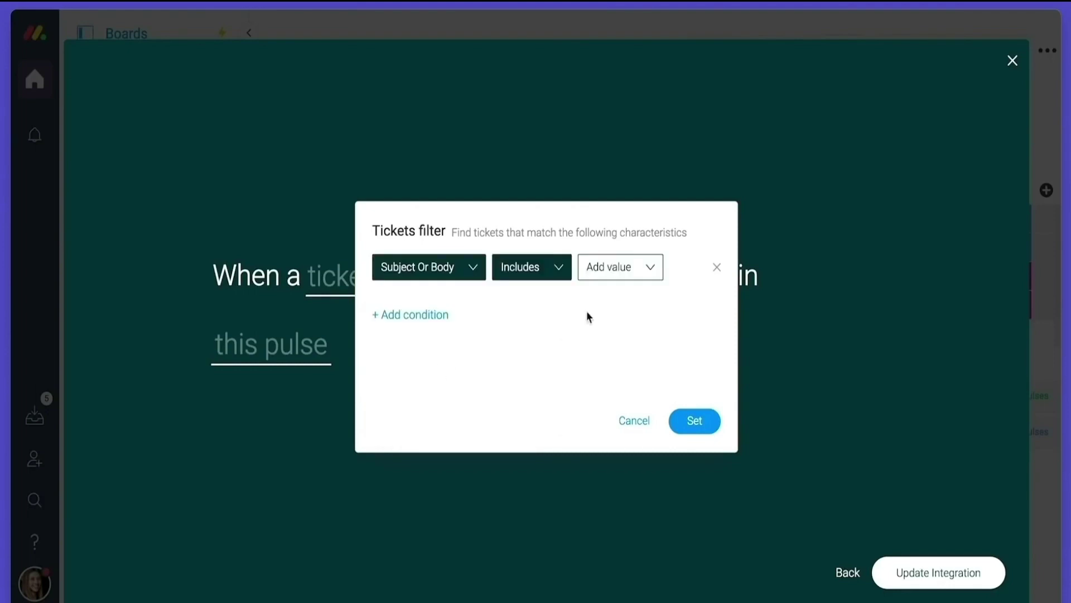
click(624, 276)
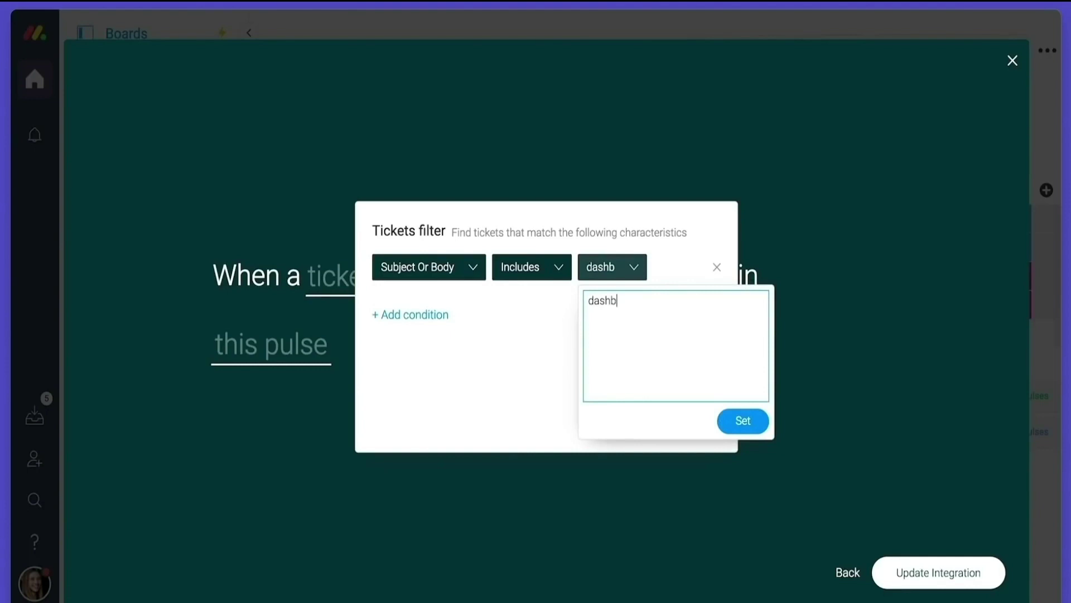
click(742, 422)
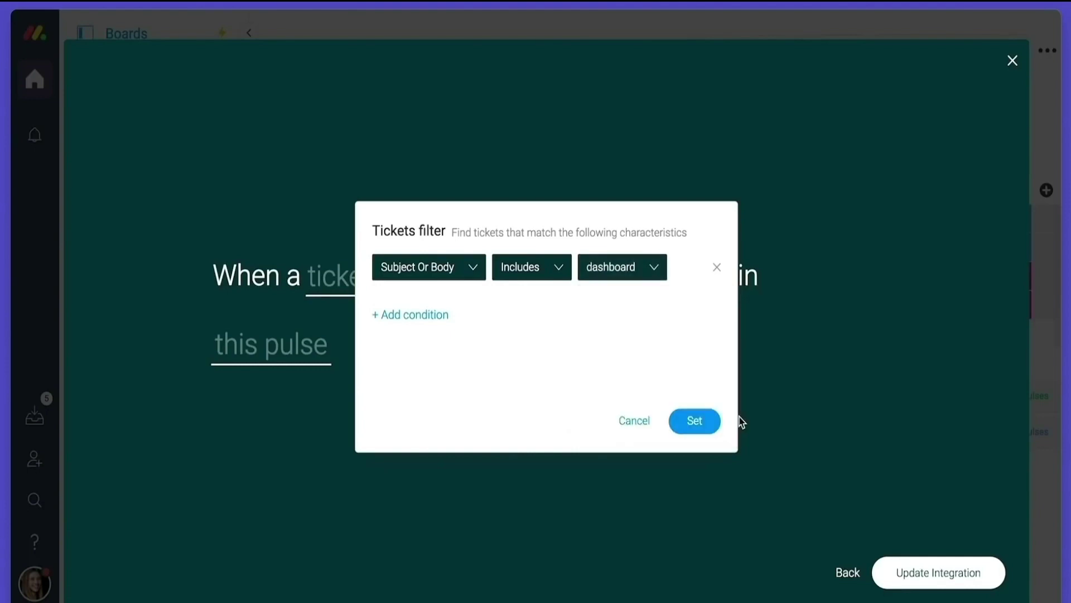
click(708, 421)
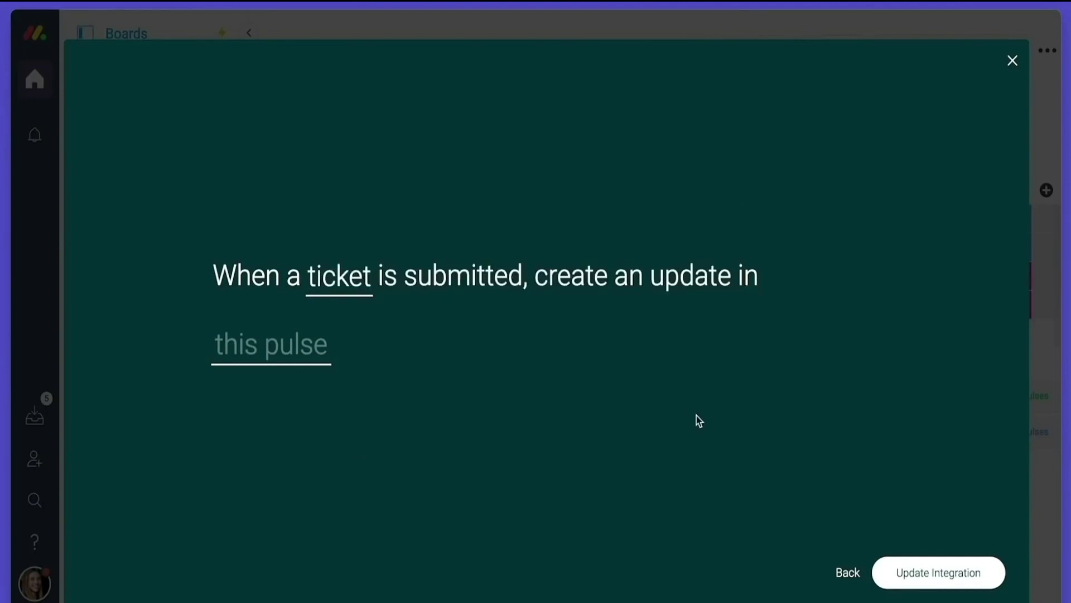
click(326, 357)
click(290, 492)
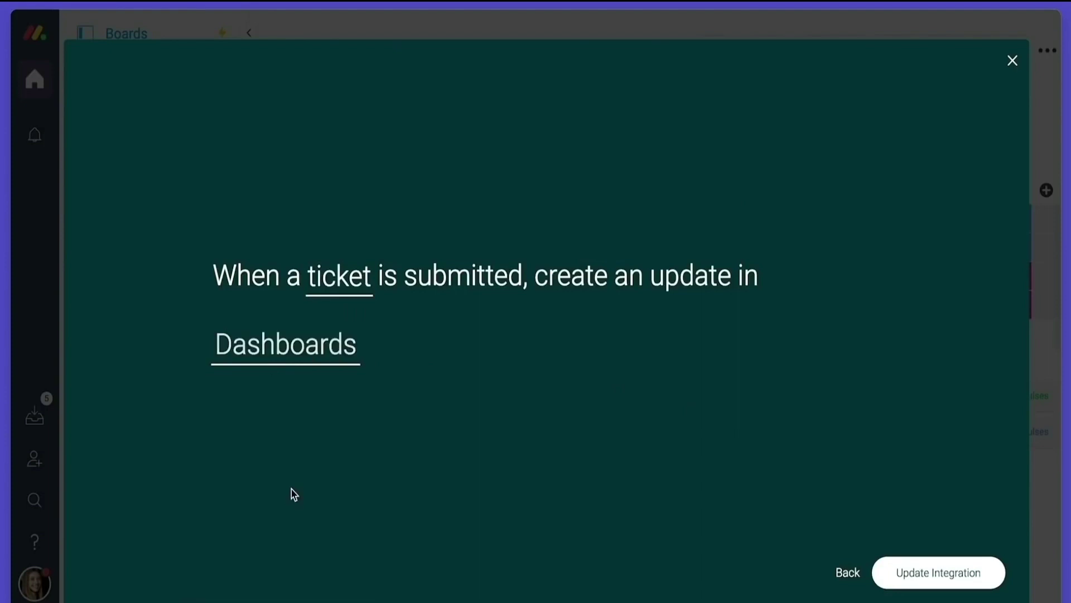
- Save the integration, then end the email's sentence with a period and sign off 'Thanks'
click(899, 583)
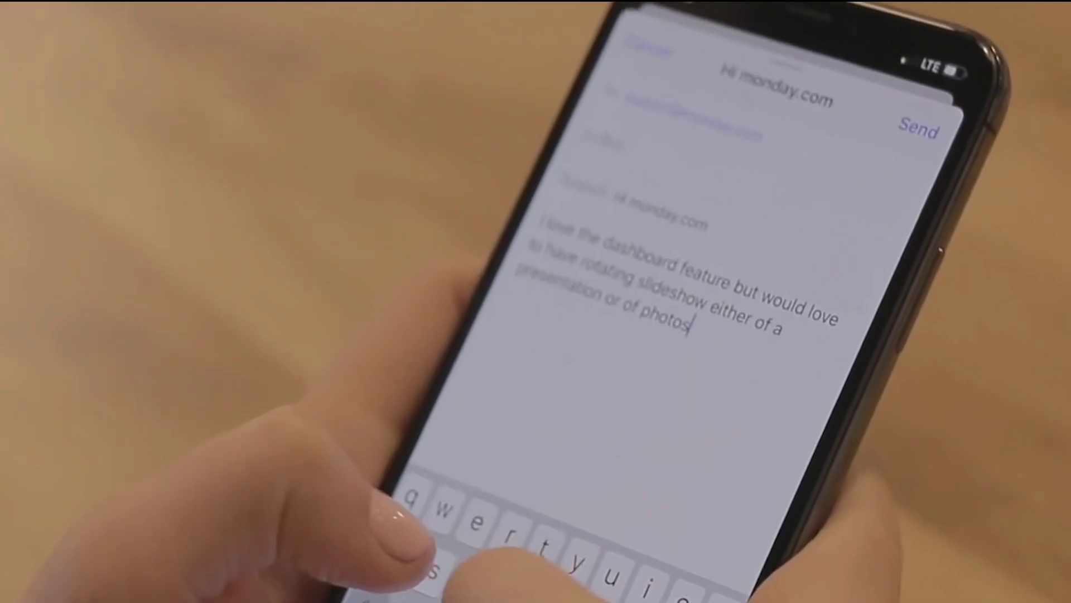
text(.)
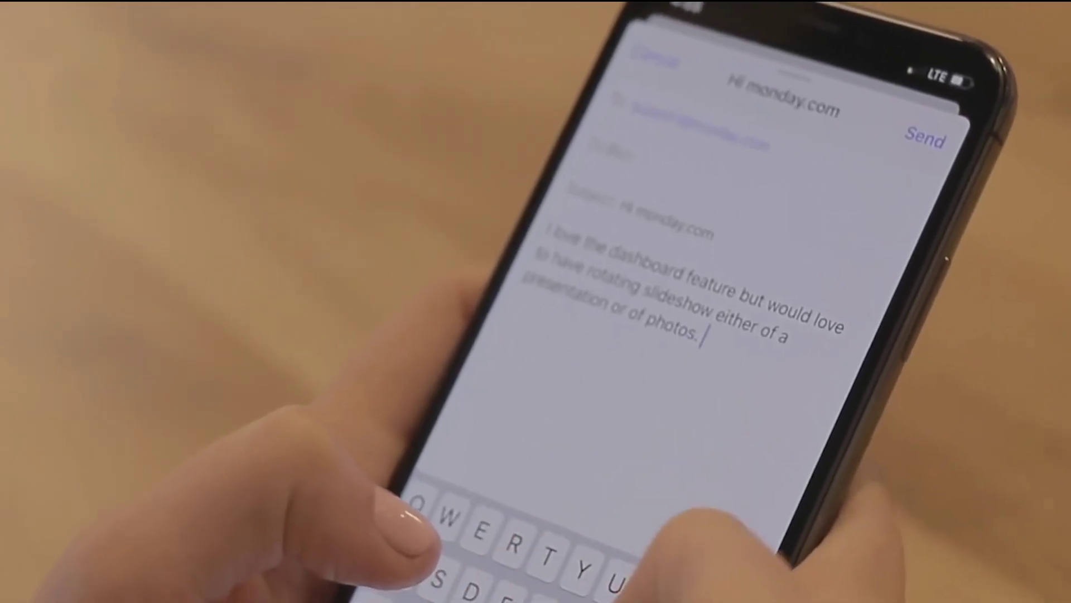
key(Return)
text(T)
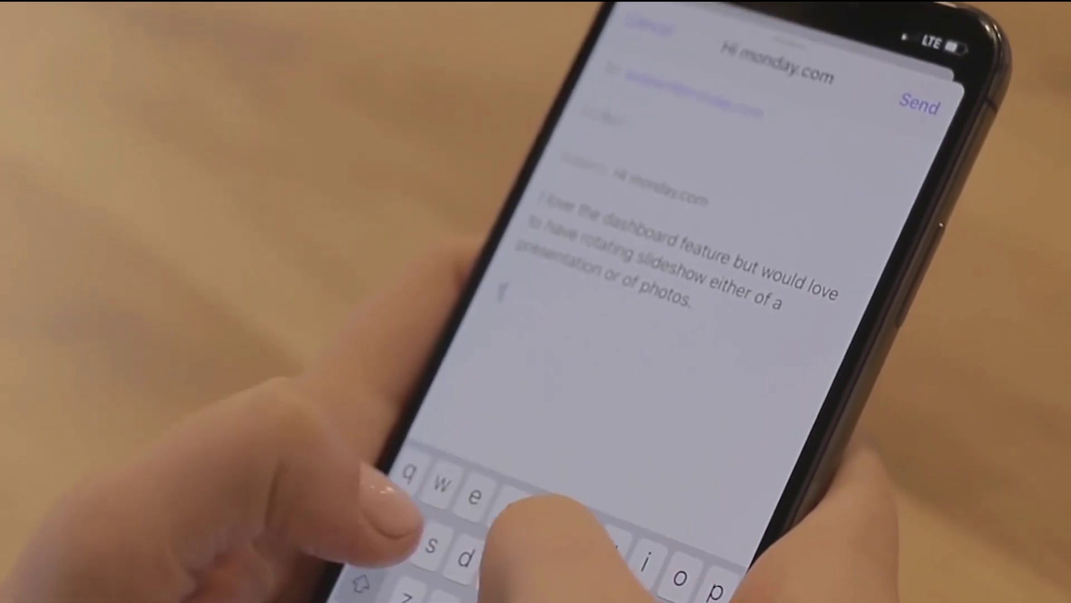
text(hanks)
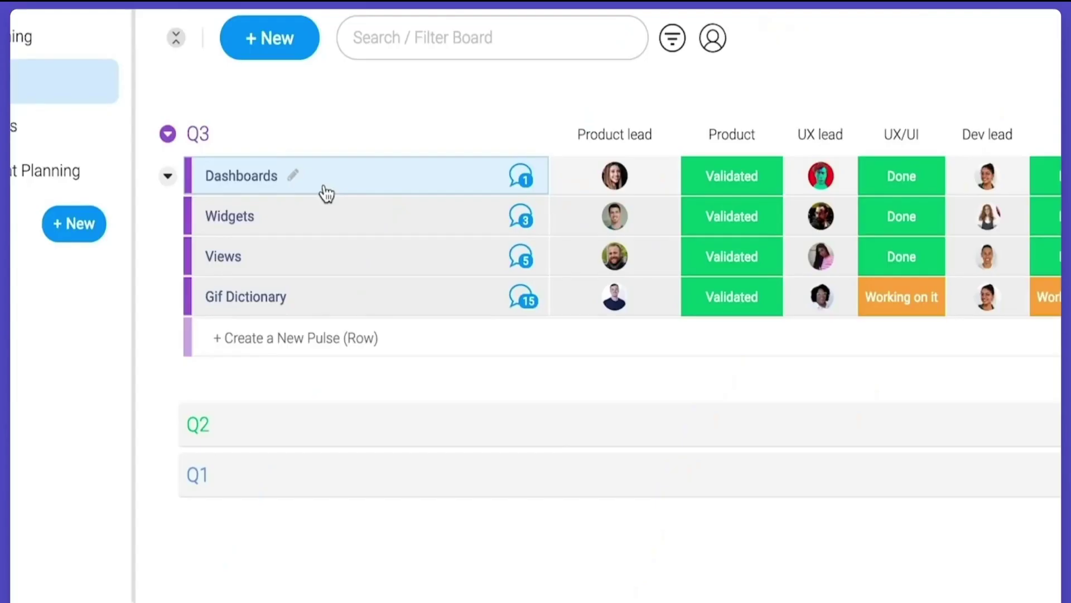
click(326, 194)
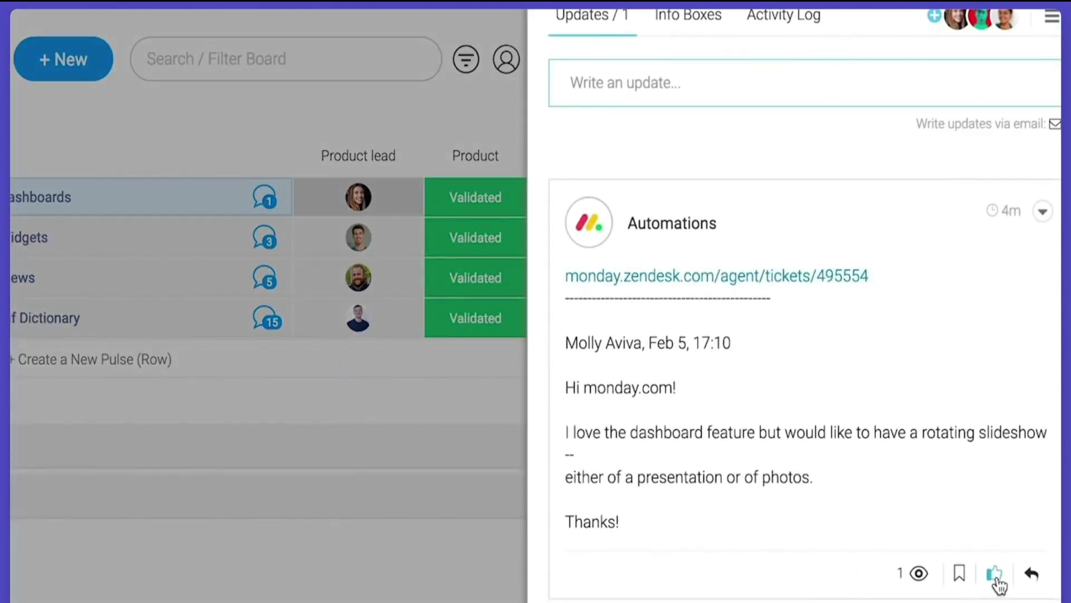
click(995, 578)
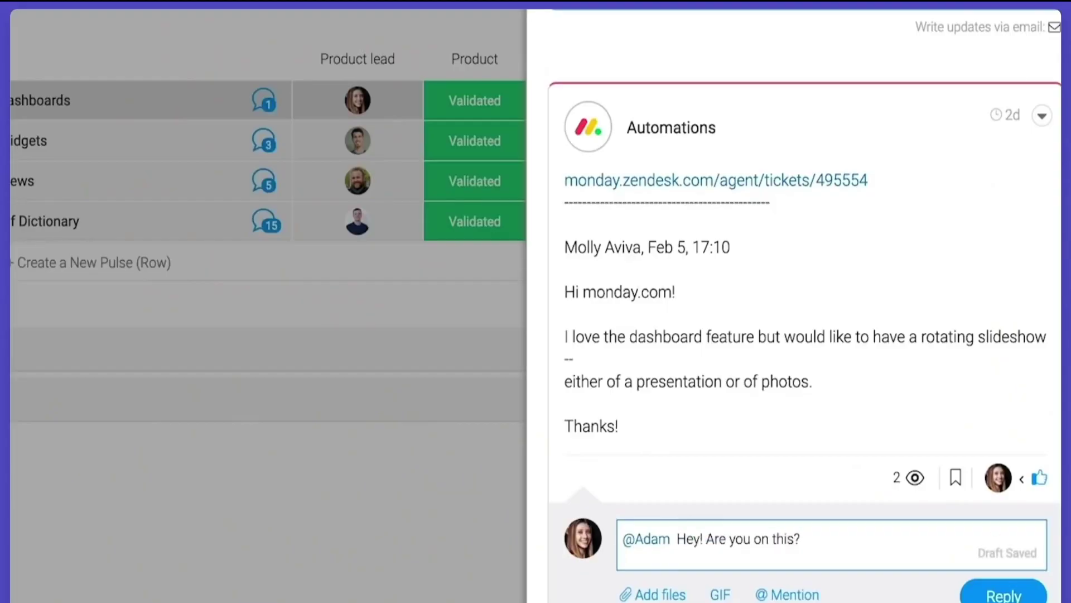
click(1004, 595)
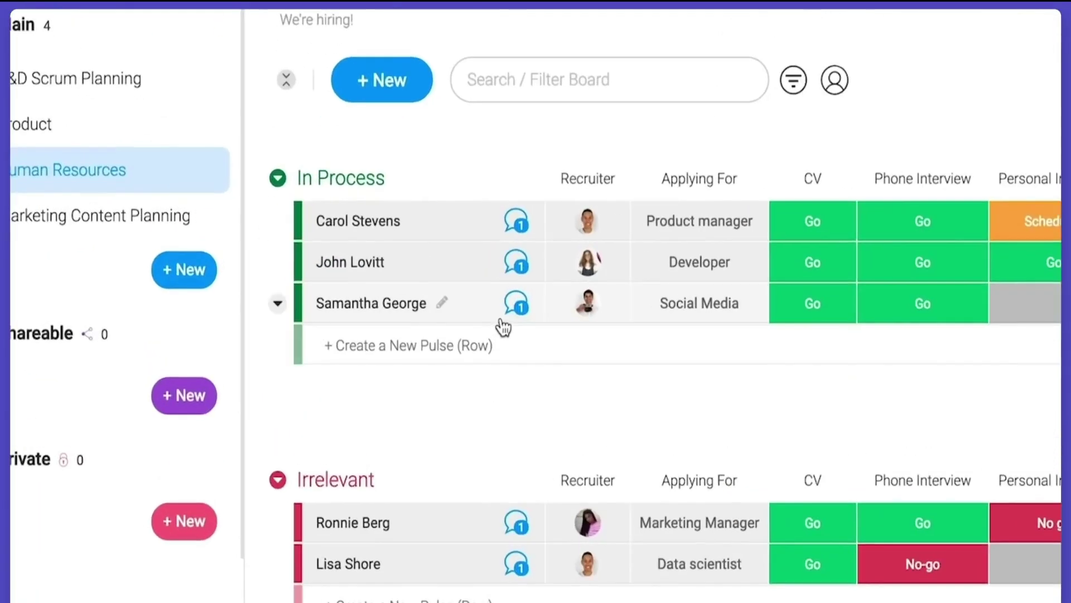
- Read the third candidate's review in their updates, then return to the board
click(503, 322)
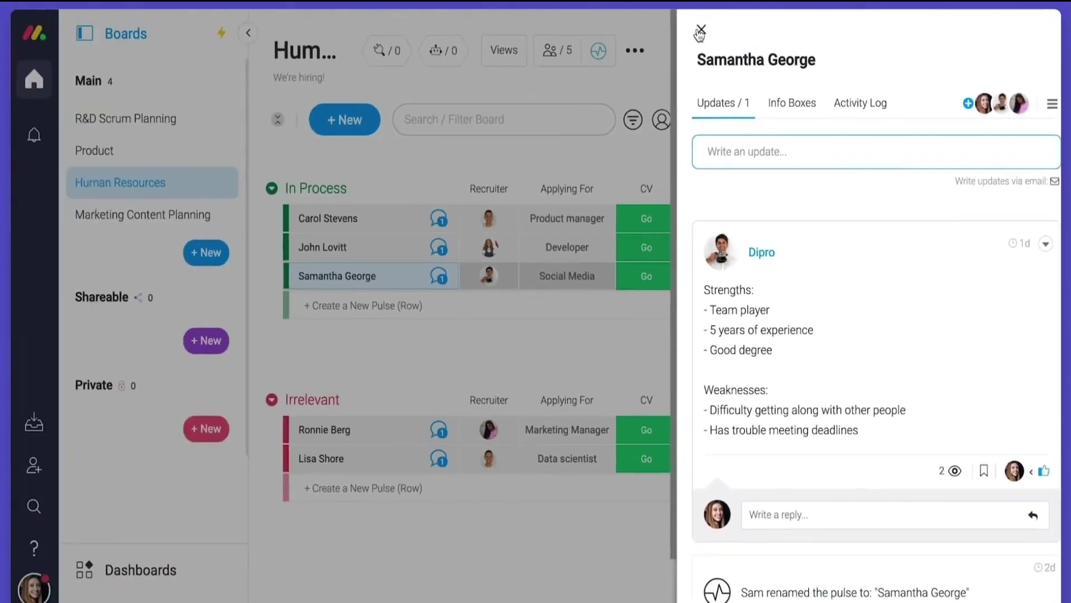
click(699, 32)
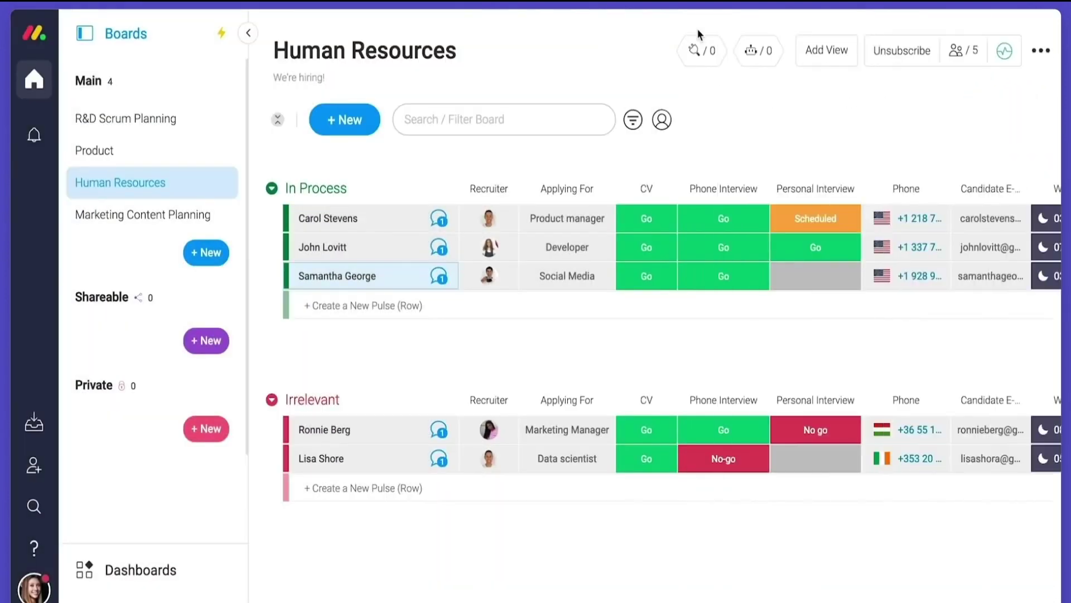
scroll(876, 308, right, 5)
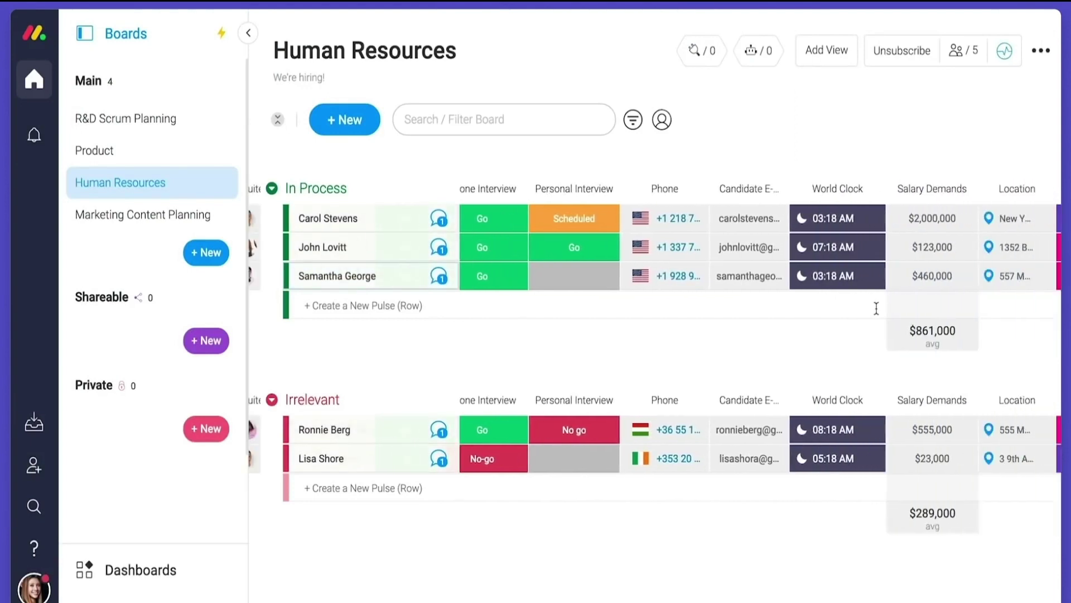
scroll(876, 308, right, 2)
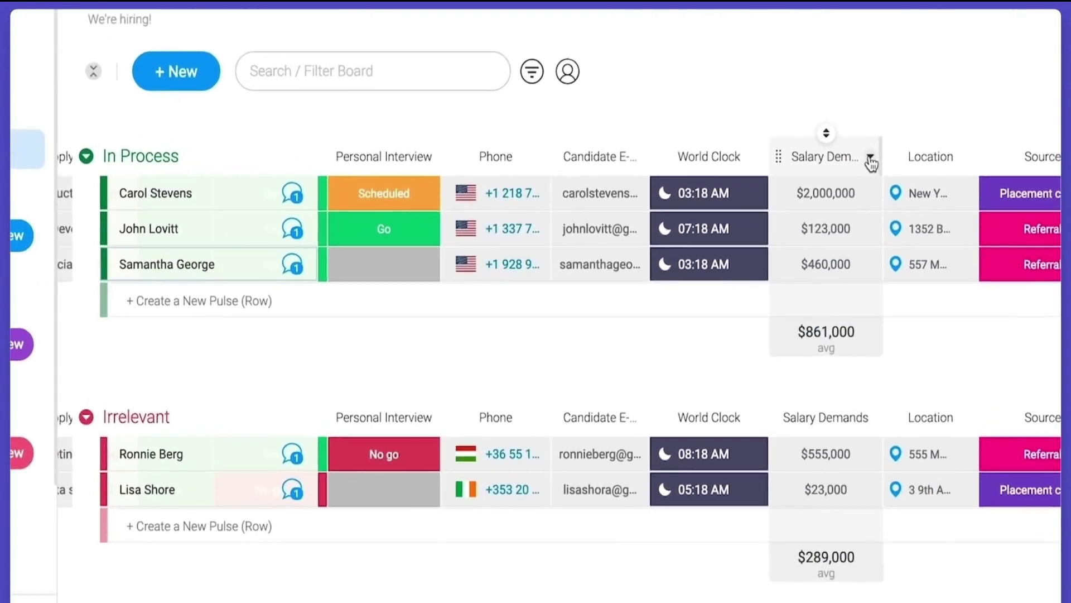
- Restrict viewing of the Salary Demands column, adding one teammate as an allowed viewer
click(906, 188)
mouse_move(775, 410)
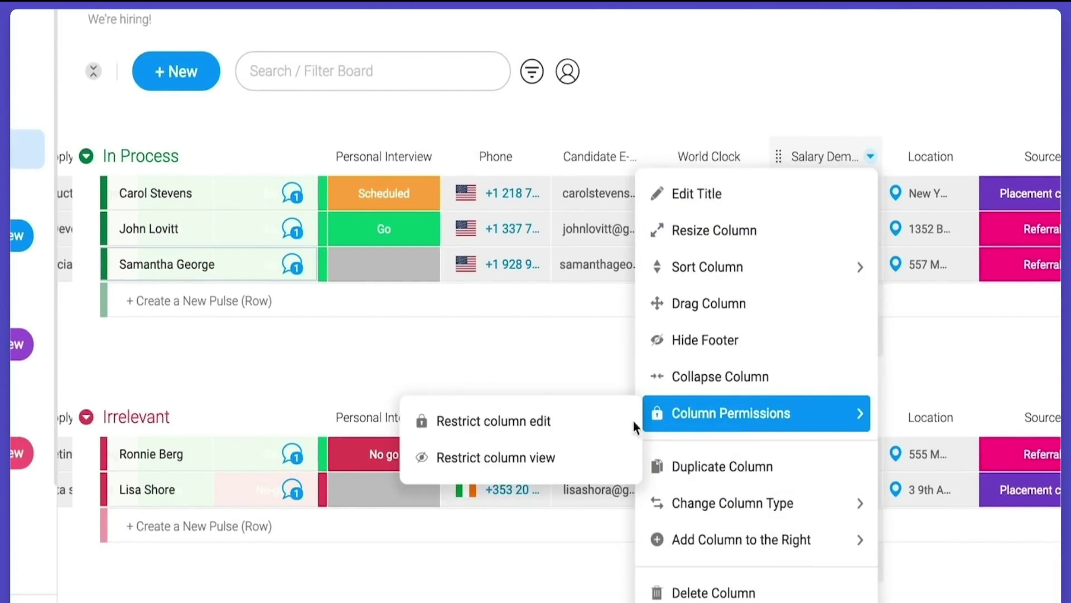
click(554, 453)
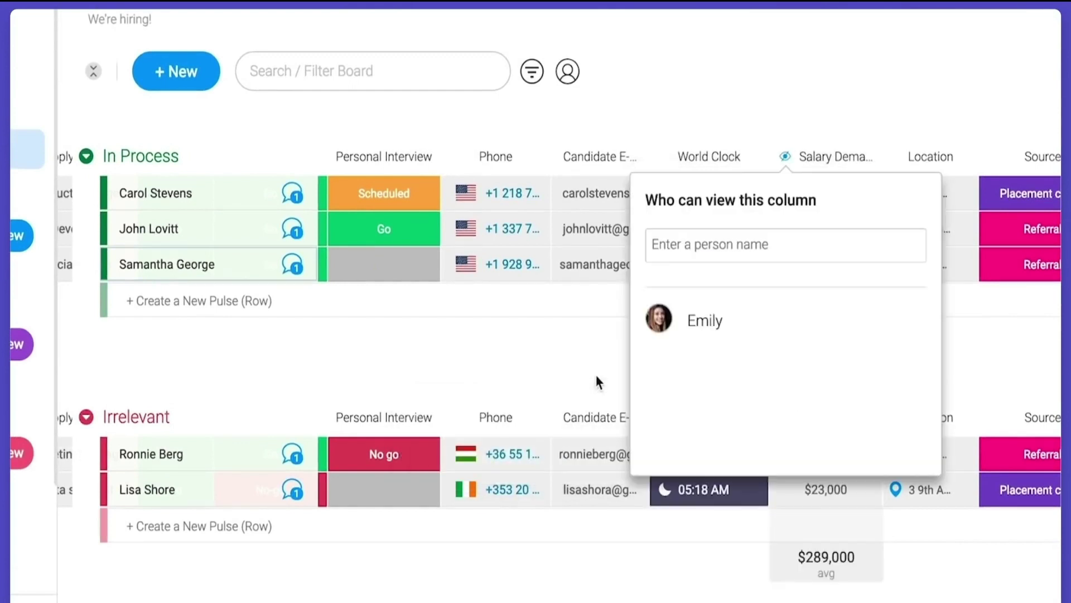
click(699, 234)
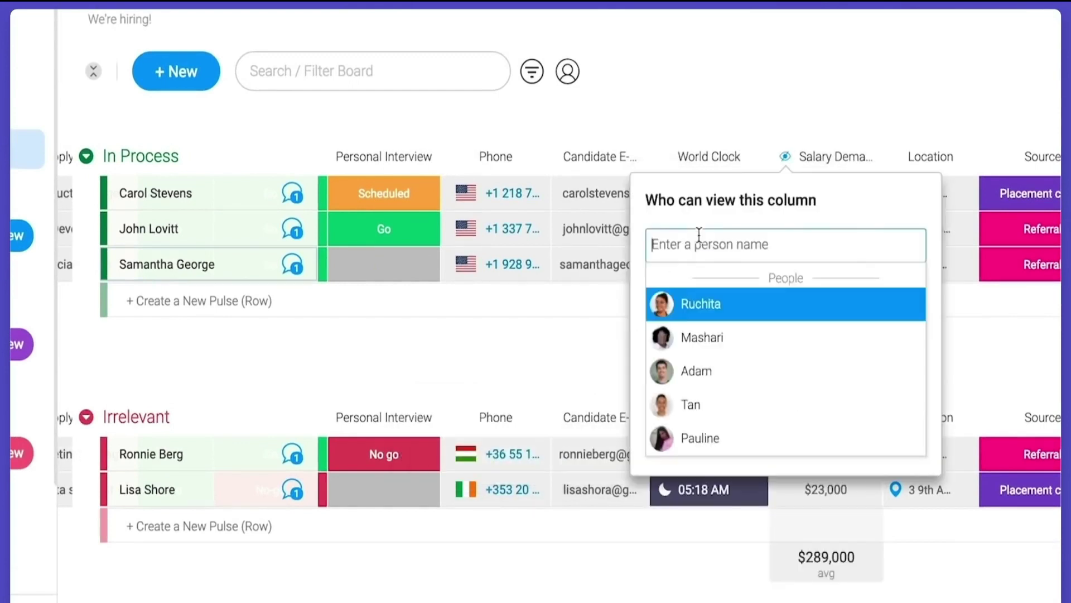
click(697, 403)
click(591, 356)
scroll(591, 355, left, 6)
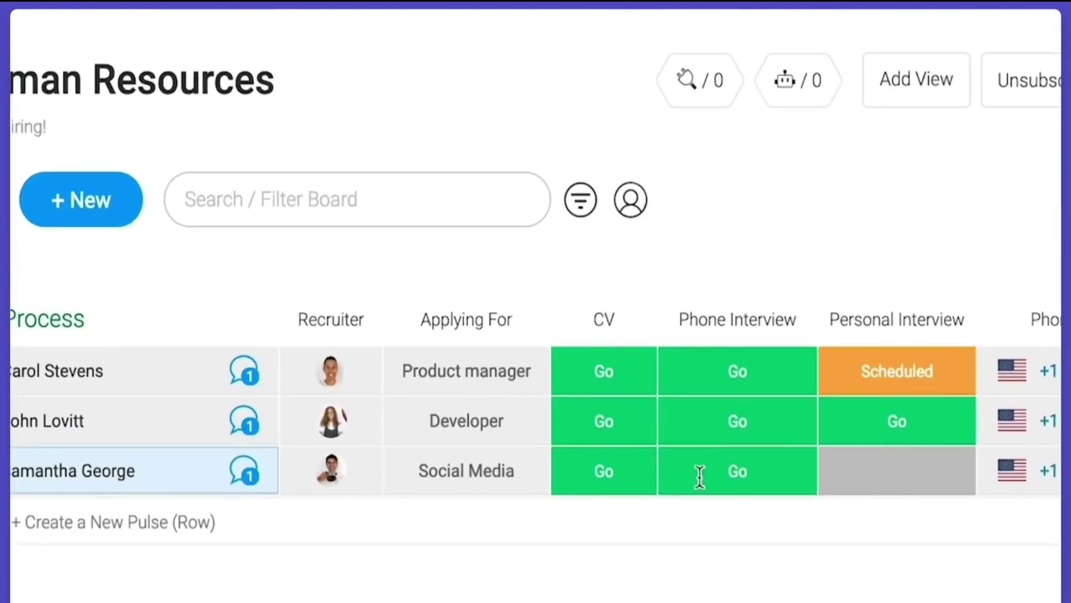
- Start a Gmail integration triggered when Personal Interview changes to No go
click(724, 95)
click(616, 449)
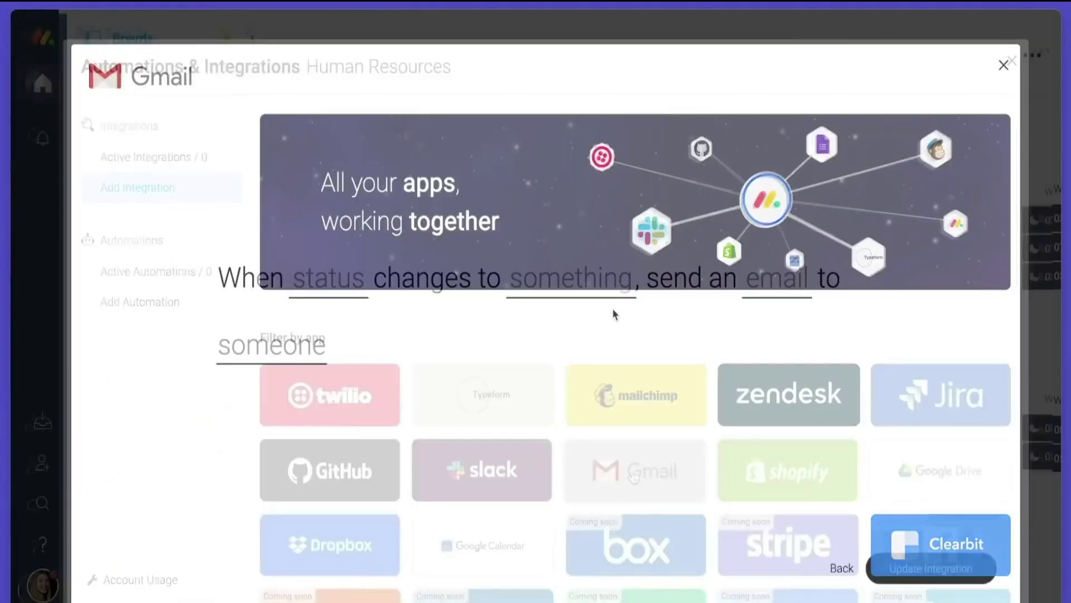
click(314, 275)
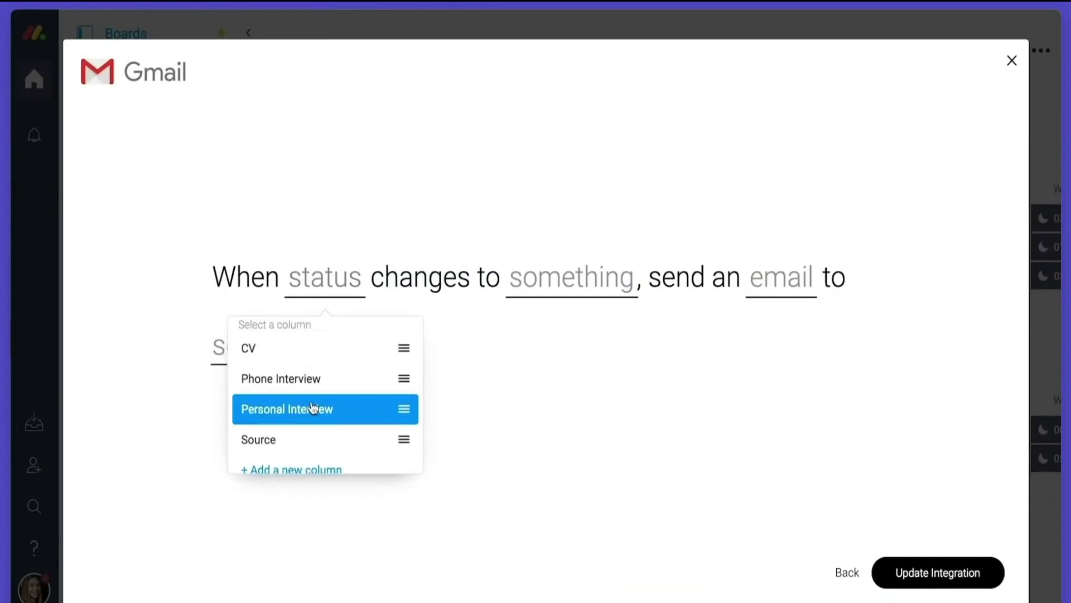
click(313, 409)
click(683, 289)
click(693, 459)
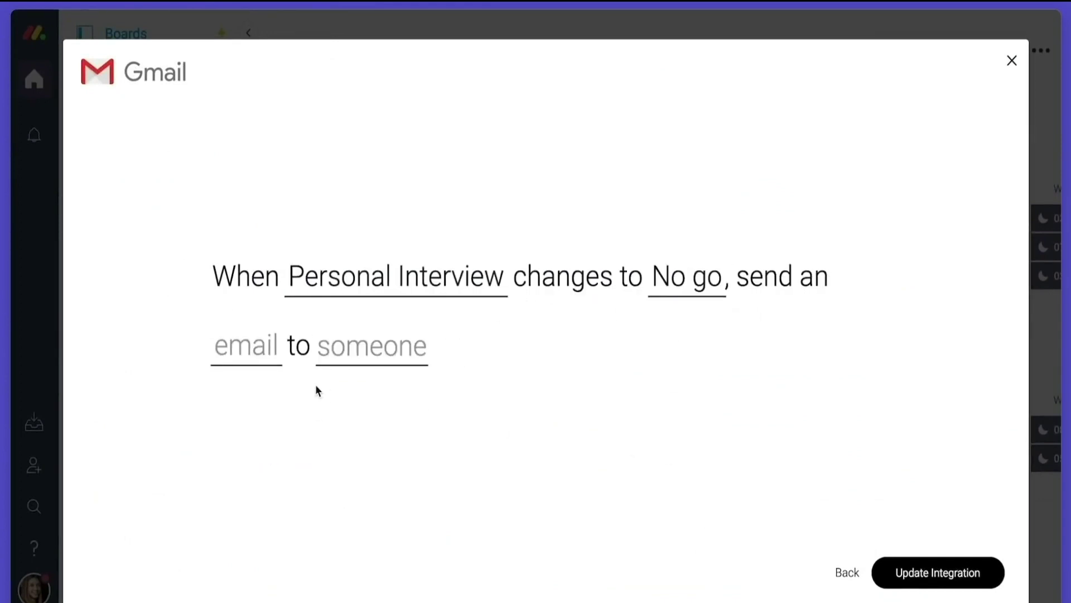
- Paste in the rejection email body, adding a new line after Regards, and save it
click(265, 357)
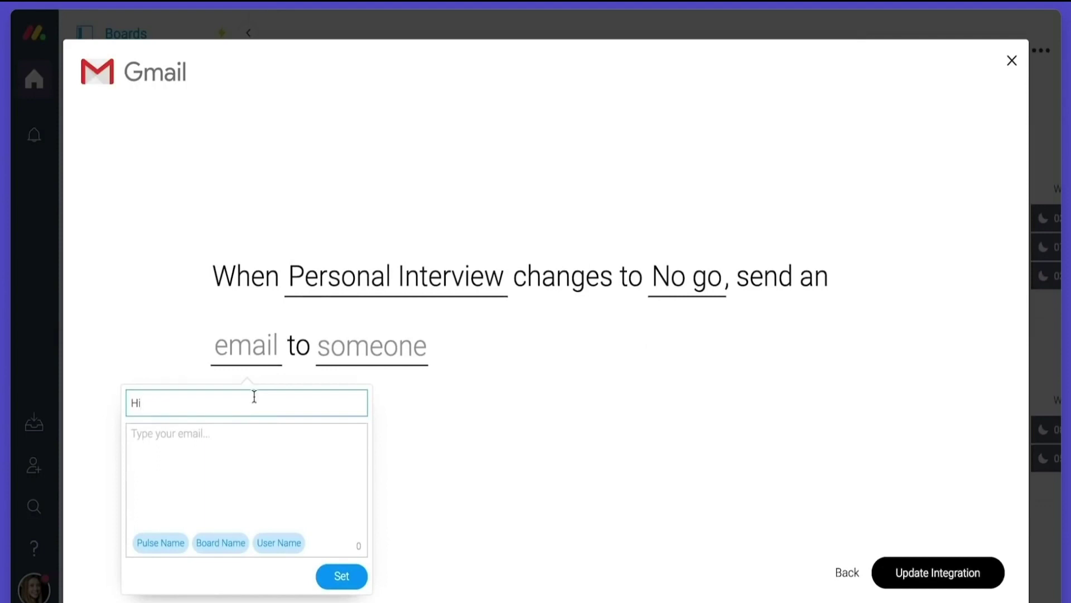
key(ctrl+v)
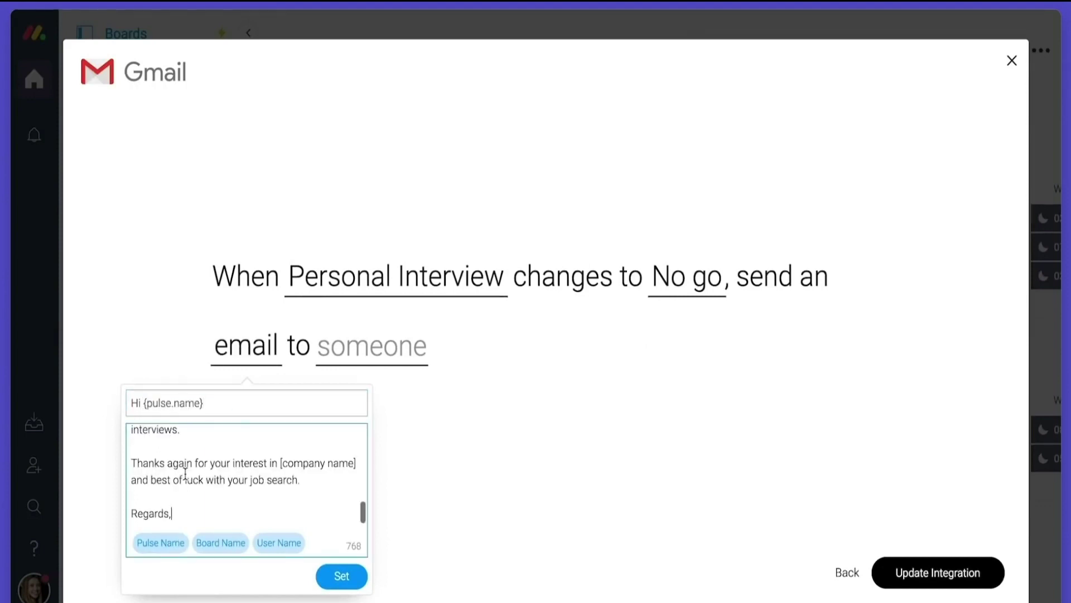
key(Return)
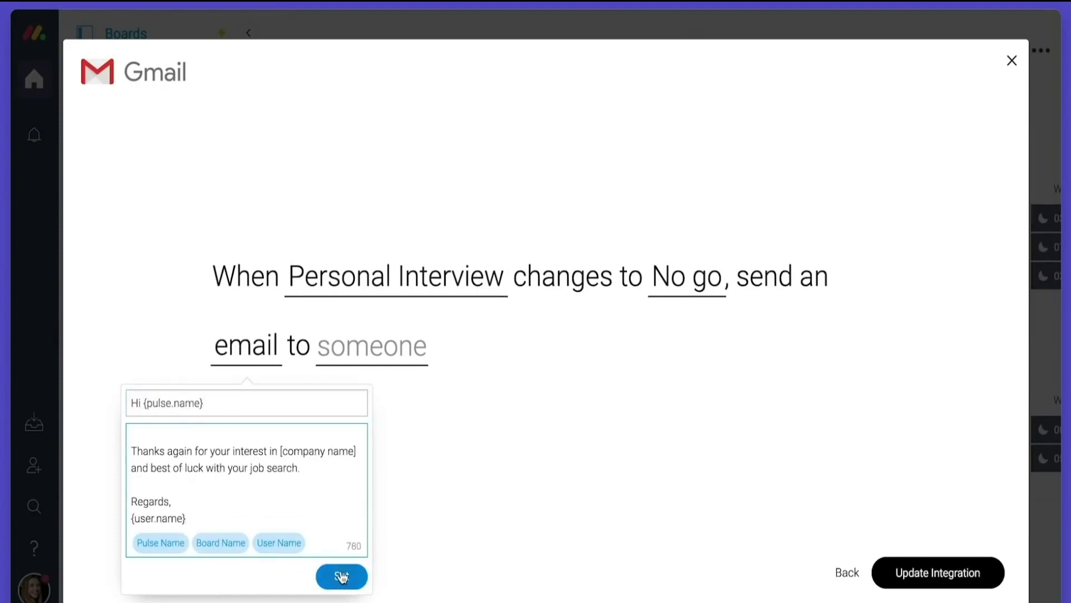
click(341, 577)
- Send the email to the Candidate E-mail column, save the integration, and move the third candidate into Irrelevant
click(412, 357)
click(385, 471)
click(382, 465)
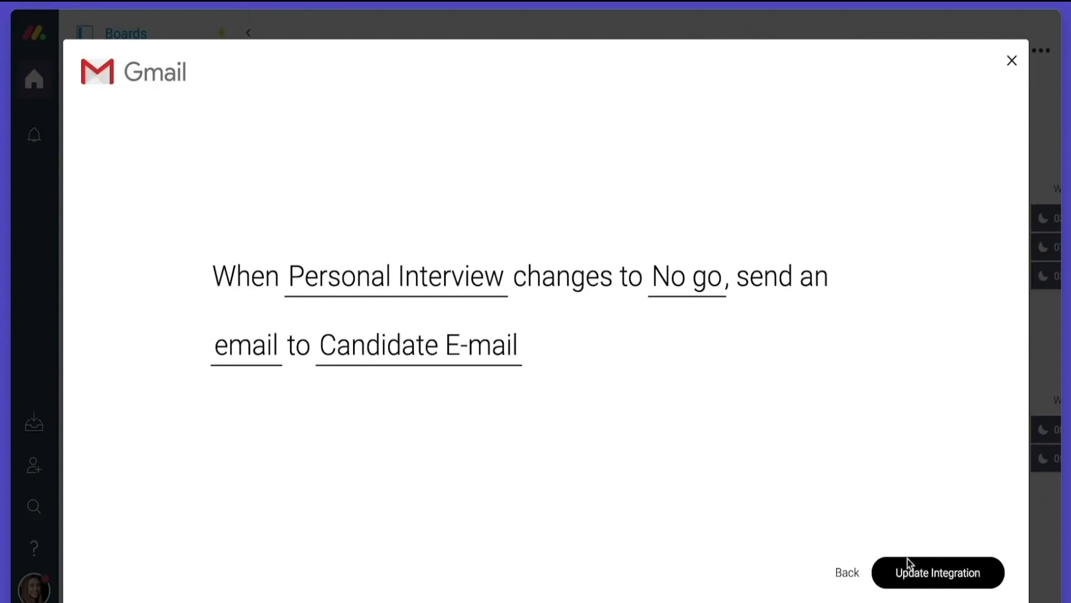
click(909, 564)
drag(403, 288, 391, 413)
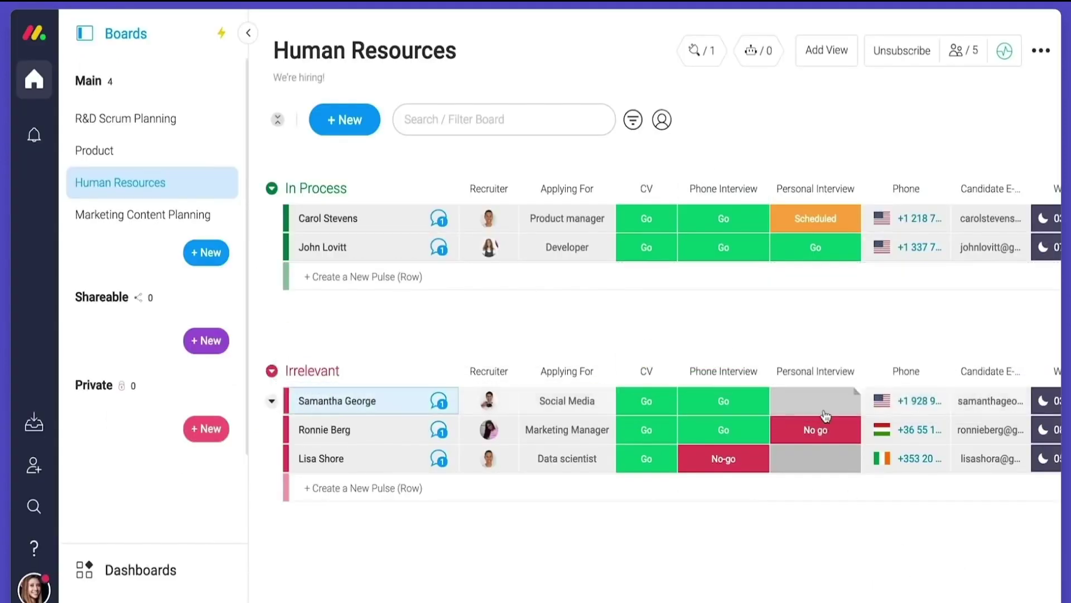
- Set the candidate's Personal Interview to No go, then go to the Marketing Content Planning board
click(816, 400)
click(816, 477)
click(118, 215)
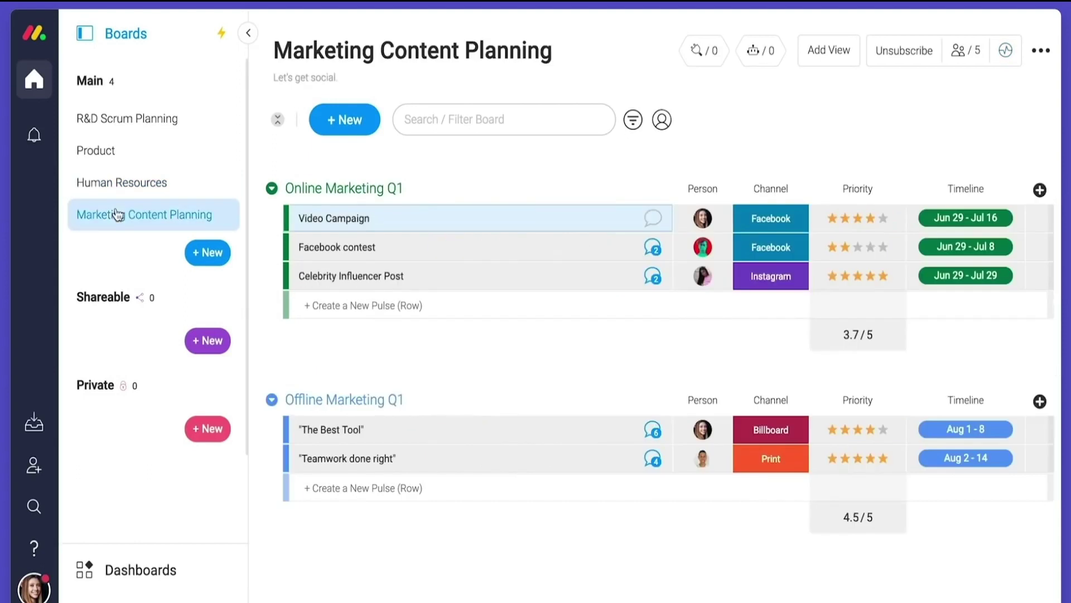
- Post a 'New video!' update with the pasted YouTube link on the Video Campaign item
click(349, 227)
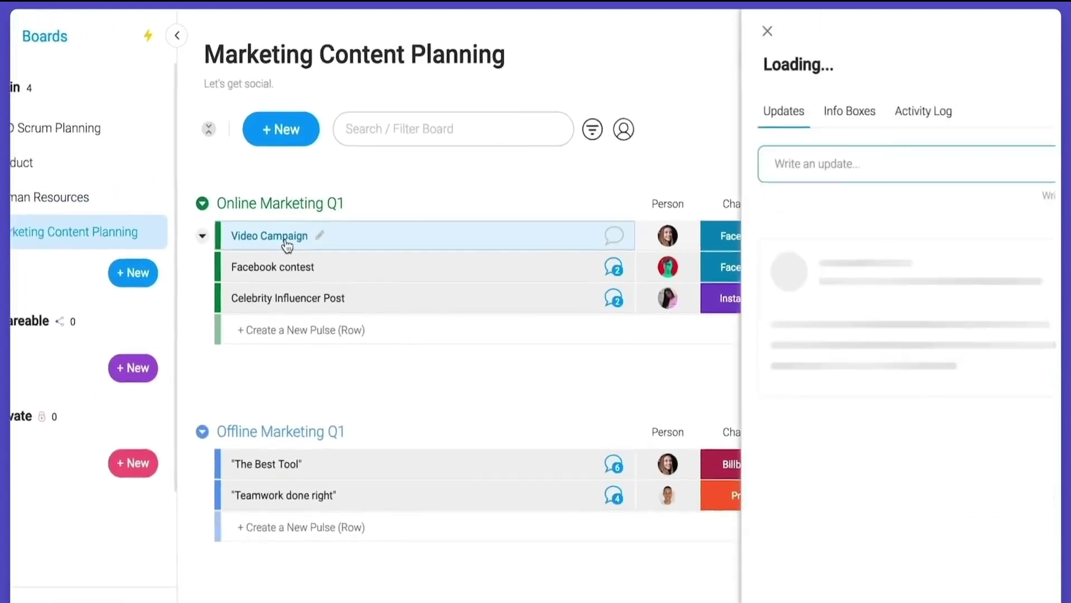
click(808, 196)
text(New video!)
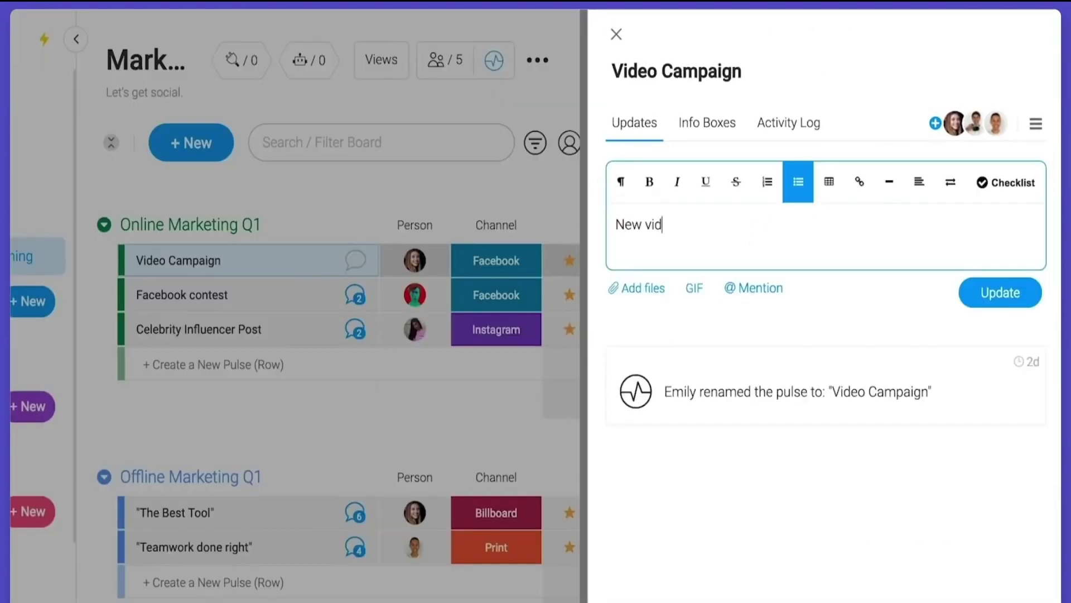
key(Return)
text(https://www.youtube.com/watch?v=MoAGqV7cvqY)
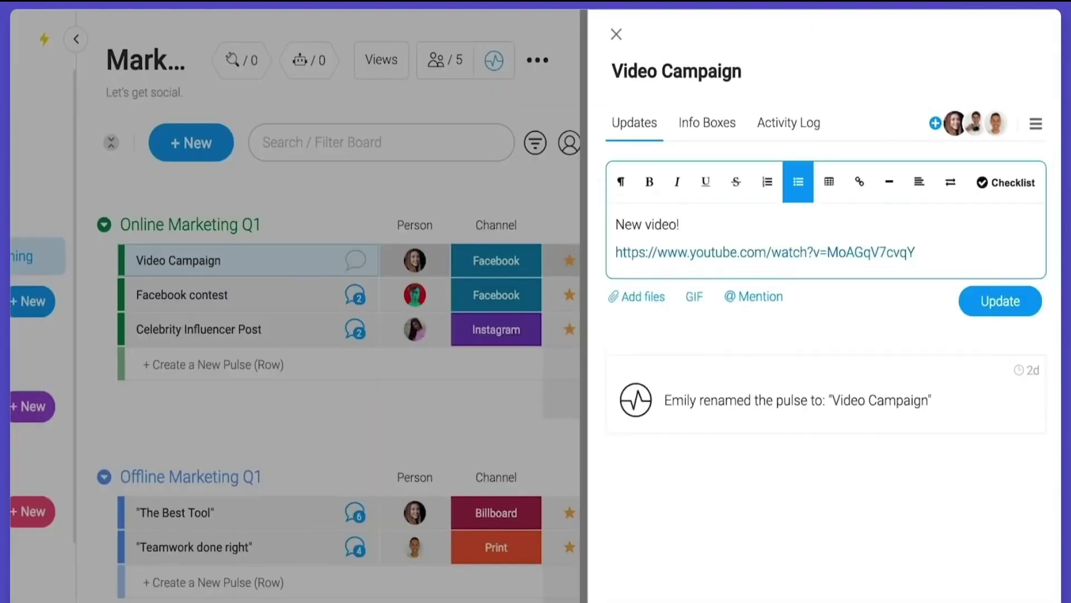
click(1000, 302)
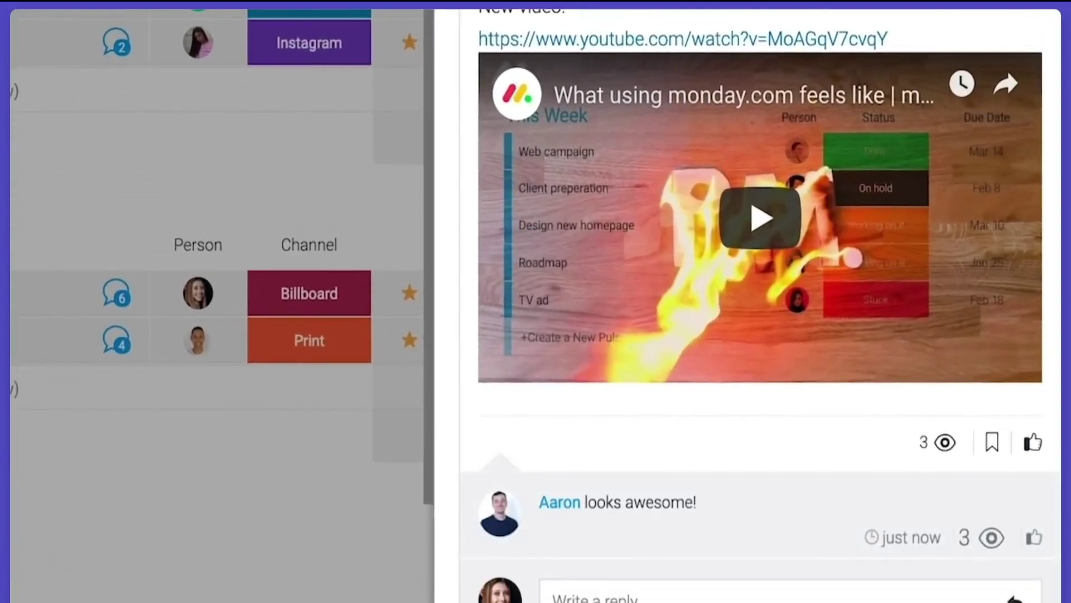
- Reply to the update, mentioning a teammate and asking 'What do you think?'
scroll(760, 305, down, 3)
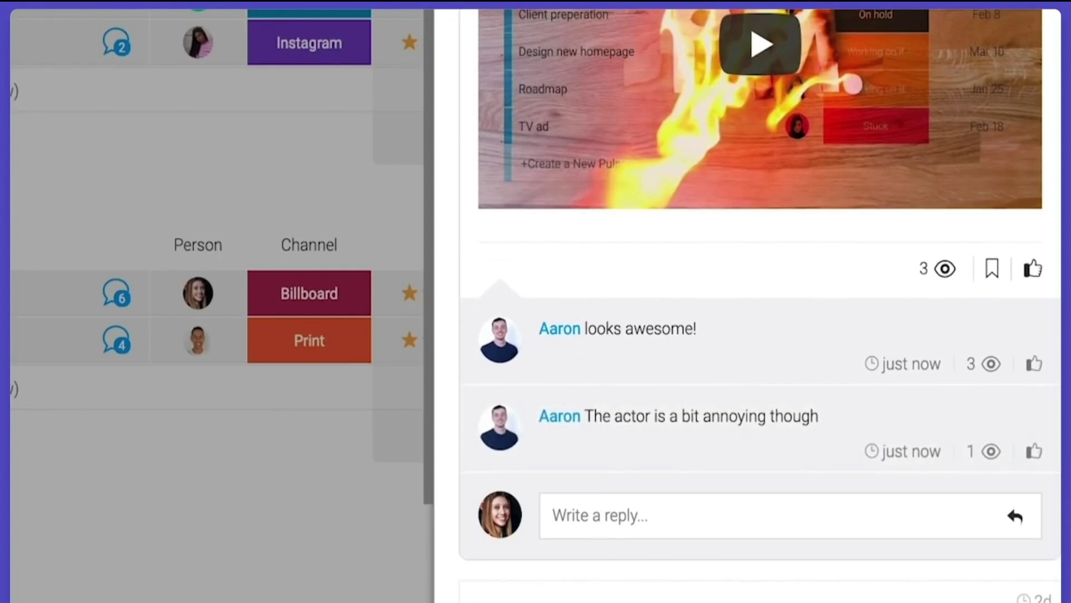
scroll(760, 305, down, 2)
click(876, 406)
text(@ruch)
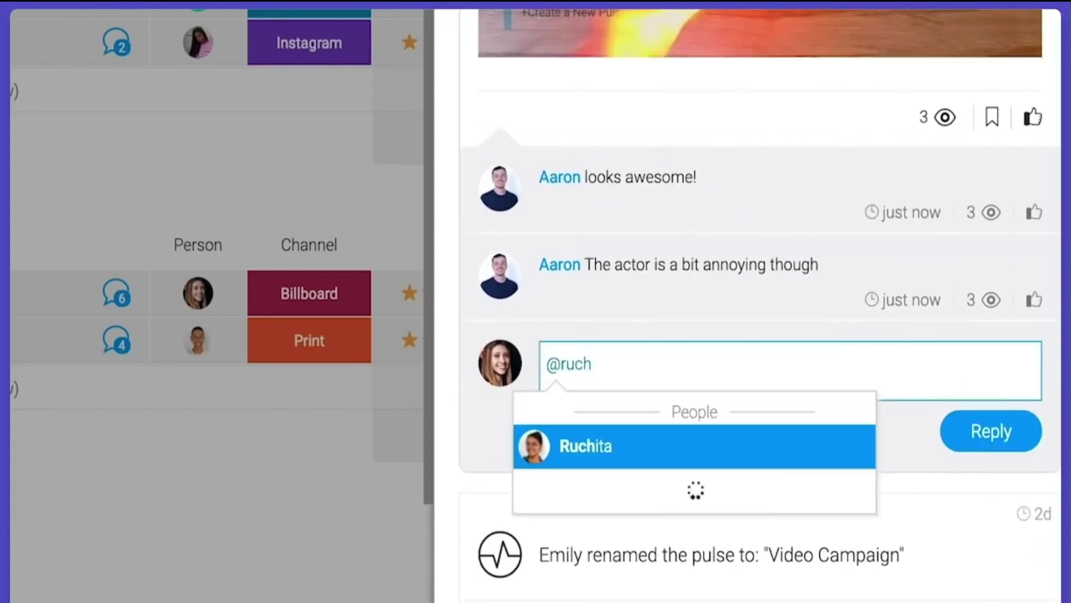
key(Return)
text(What do you think?)
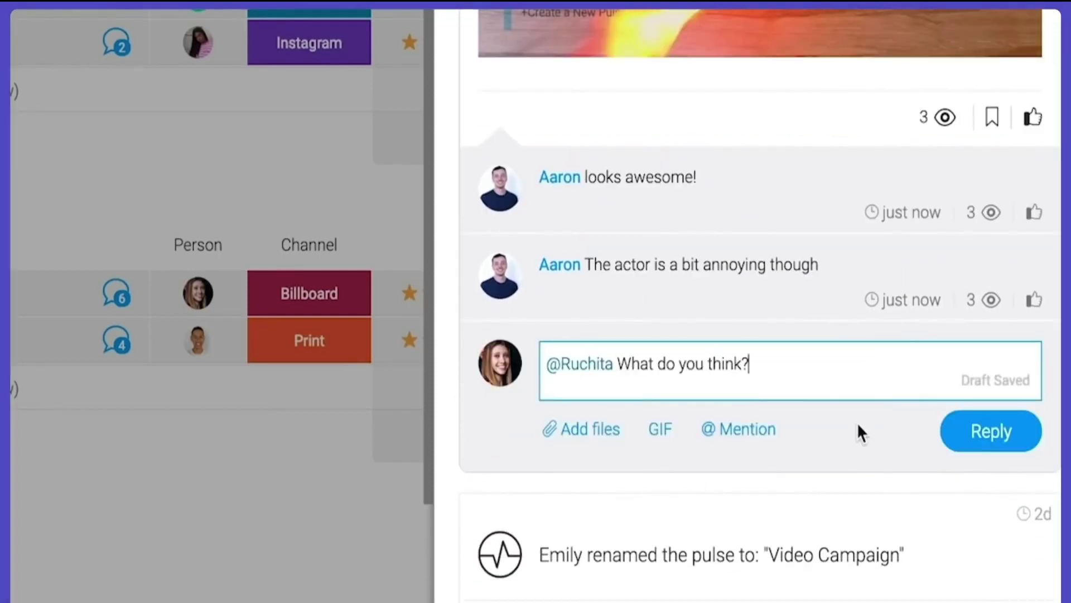
click(977, 433)
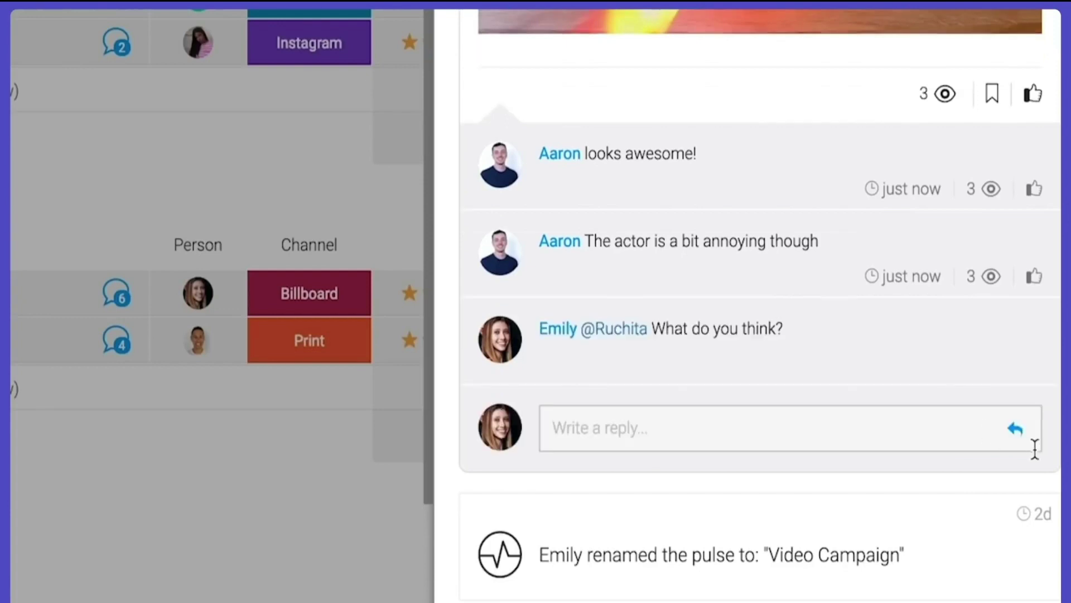
mouse_move(987, 363)
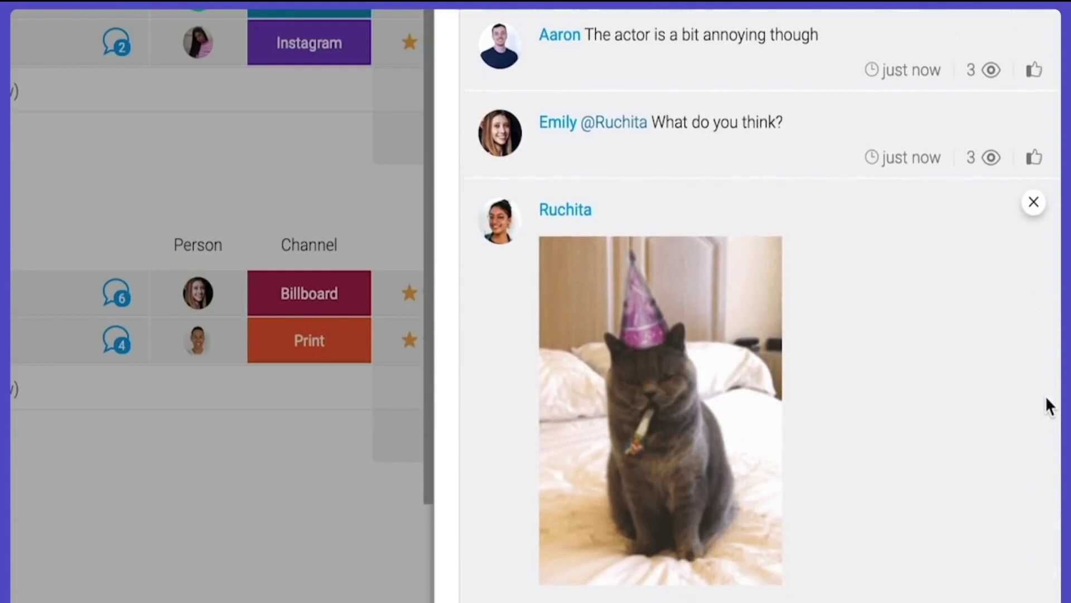
- Like the newest reply, start creating a form, and bring up the board's integration scenarios
click(1038, 474)
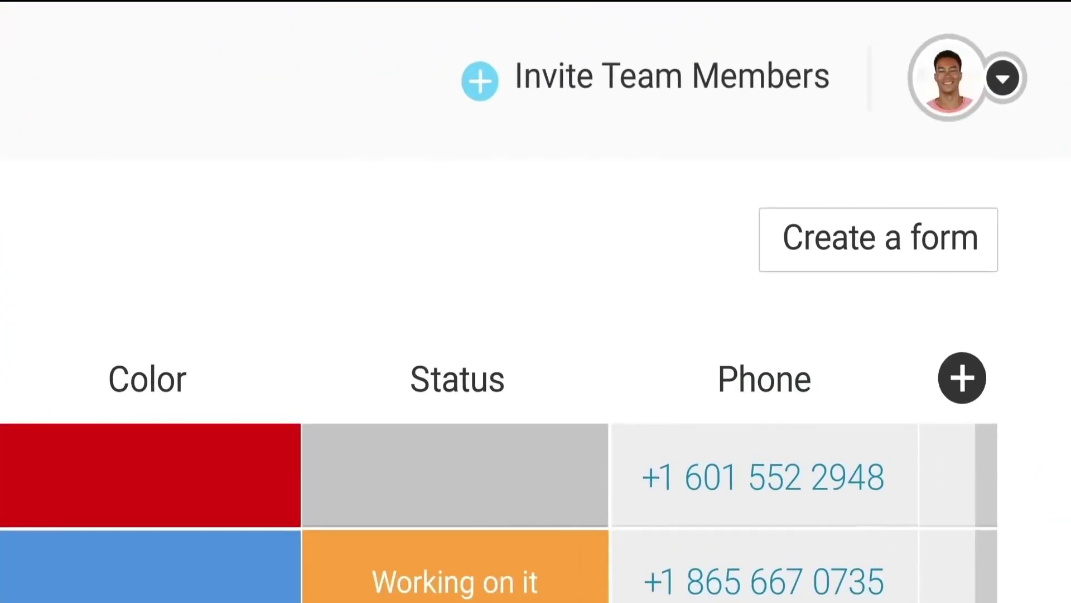
click(896, 254)
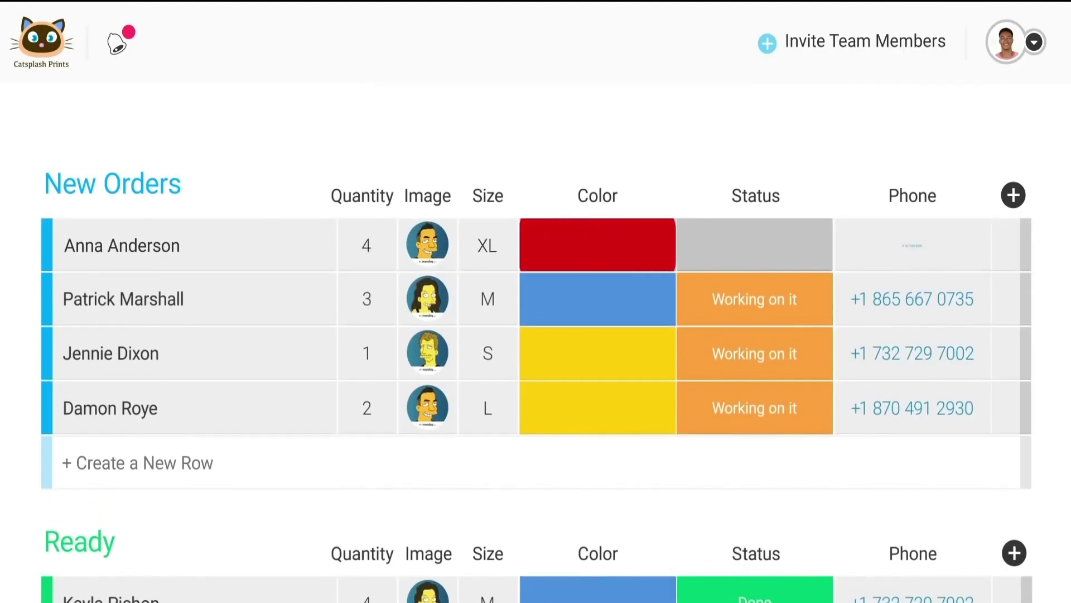
click(981, 134)
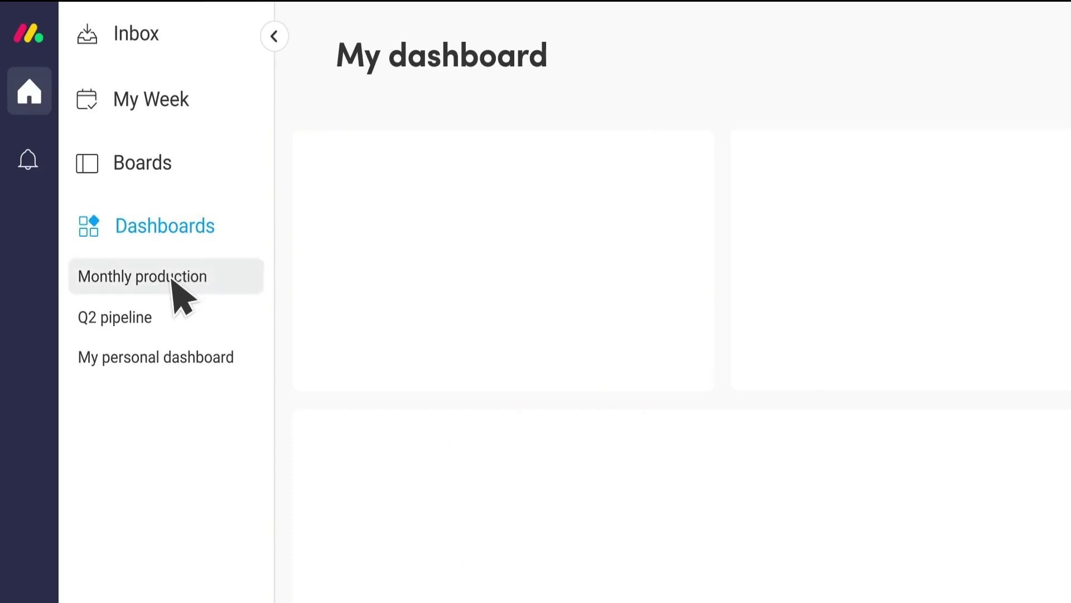
- View Monthly production and Q2 pipeline dashboards, then add a timeline widget widened to show more days
click(172, 279)
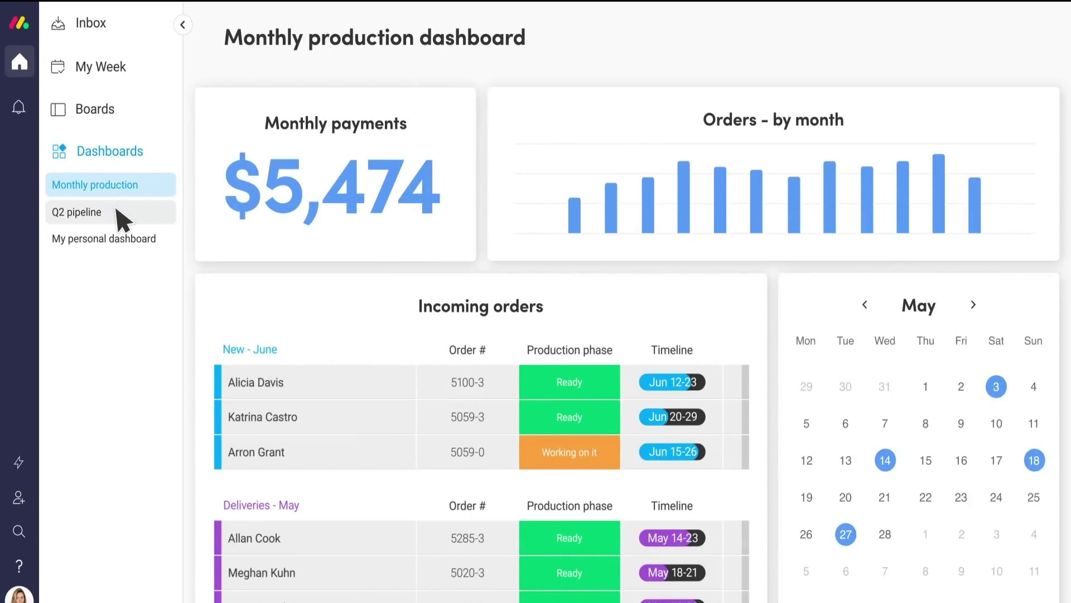
click(117, 210)
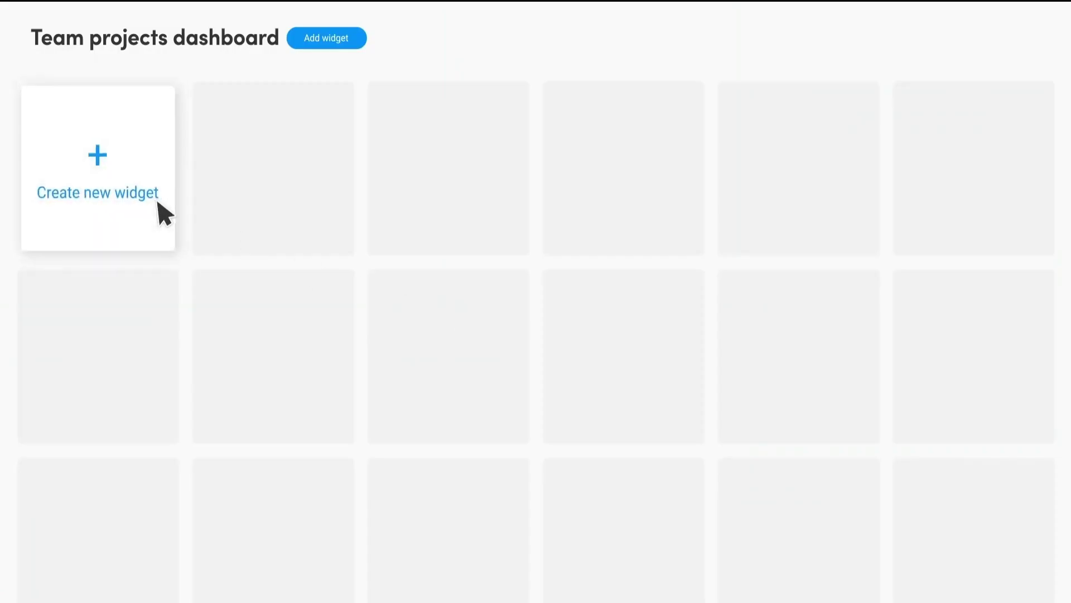
click(164, 213)
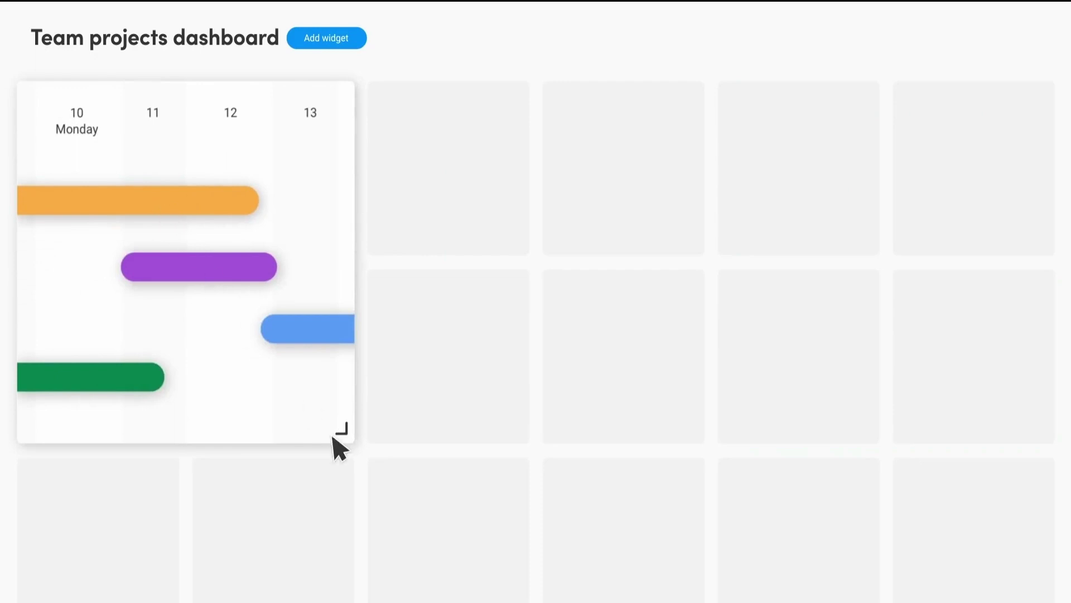
drag(333, 439, 708, 445)
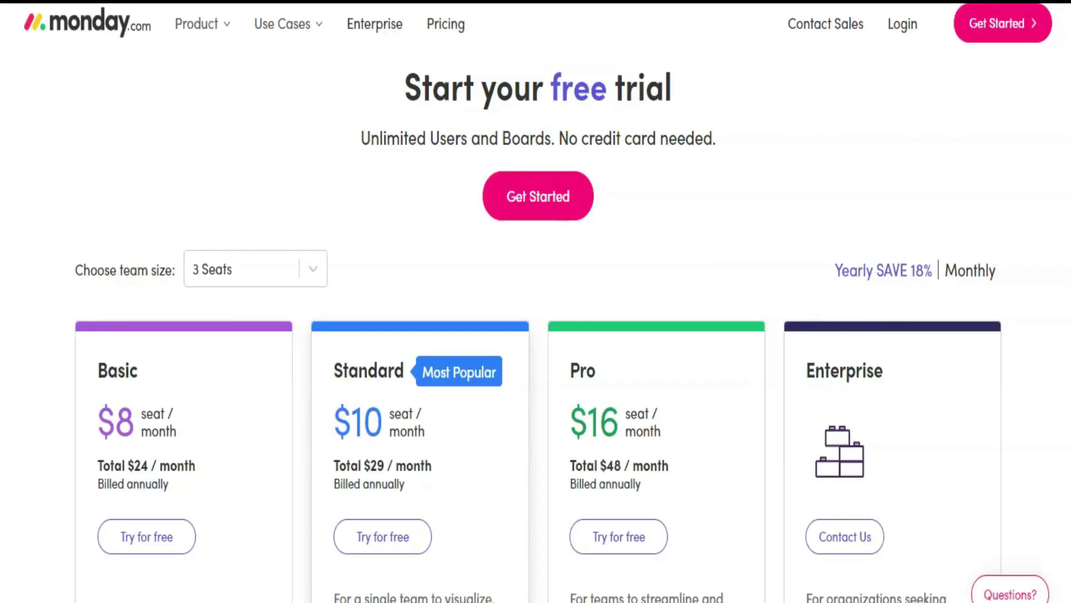
- Scroll past the plan cards to the Collaboration section of the Complete features list
scroll(536, 329, down, 3)
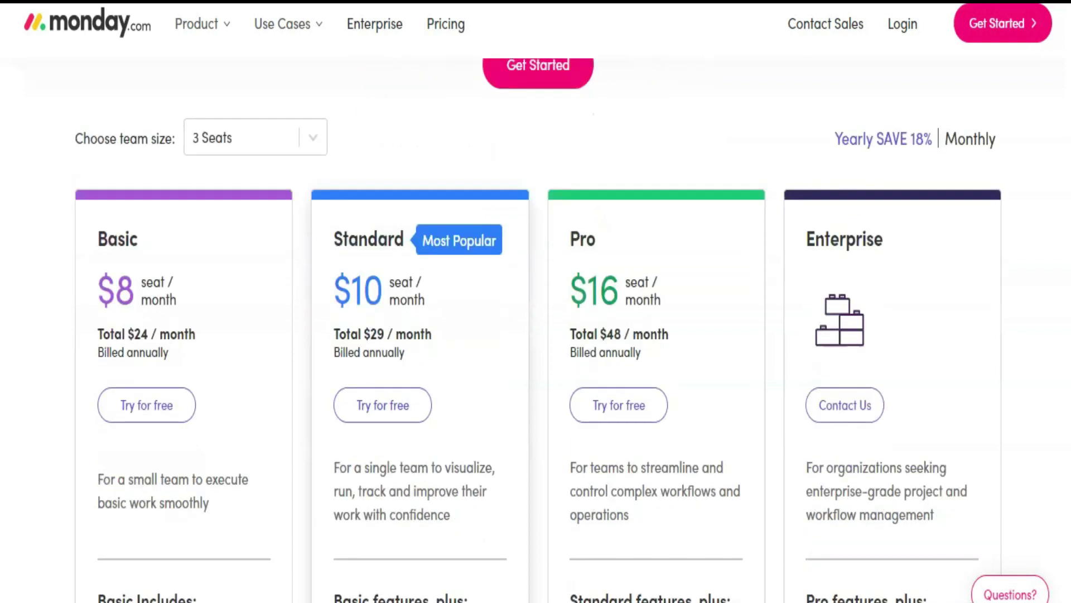
scroll(536, 329, down, 2)
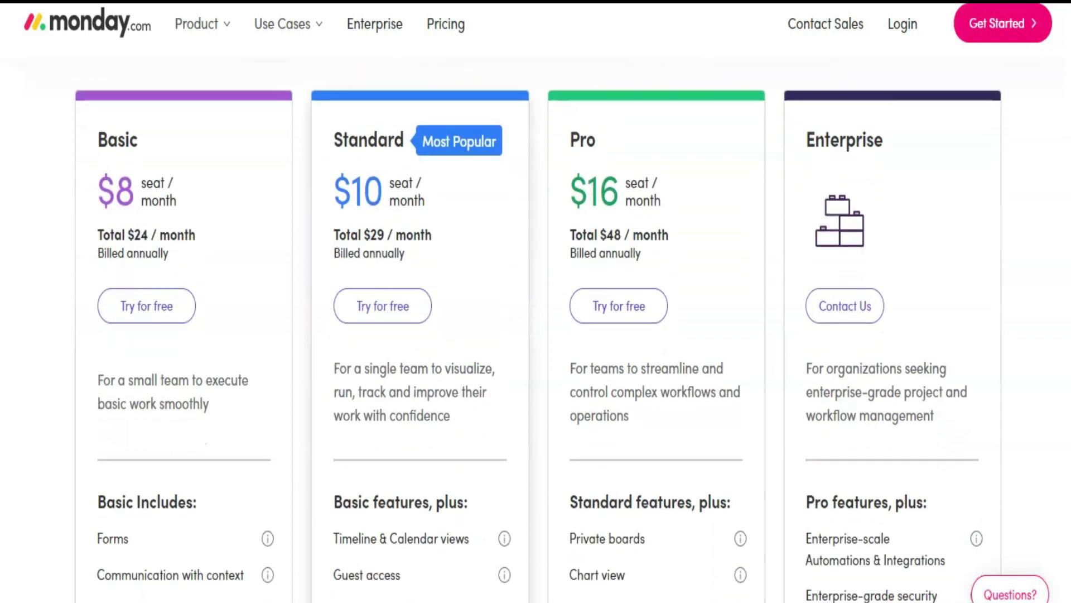
scroll(535, 334, down, 1)
scroll(536, 329, down, 6)
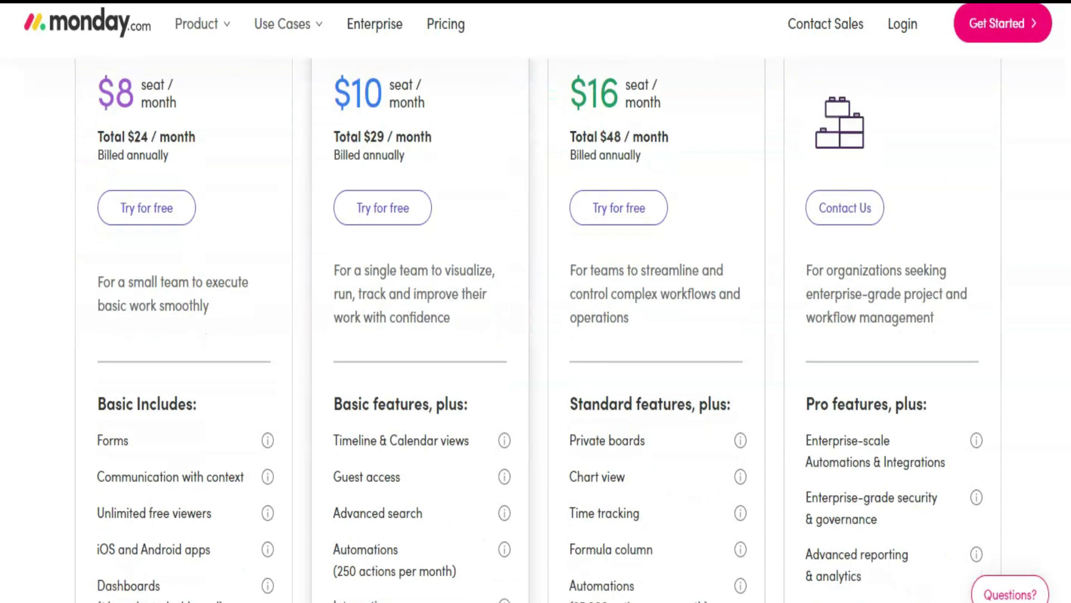
scroll(536, 330, down, 7)
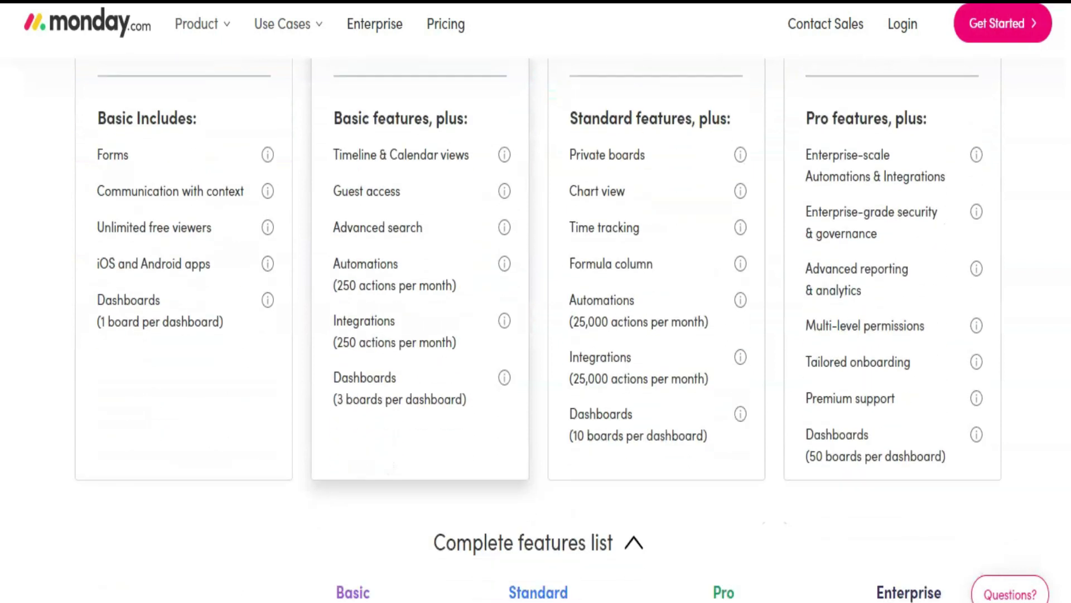
scroll(536, 329, down, 5)
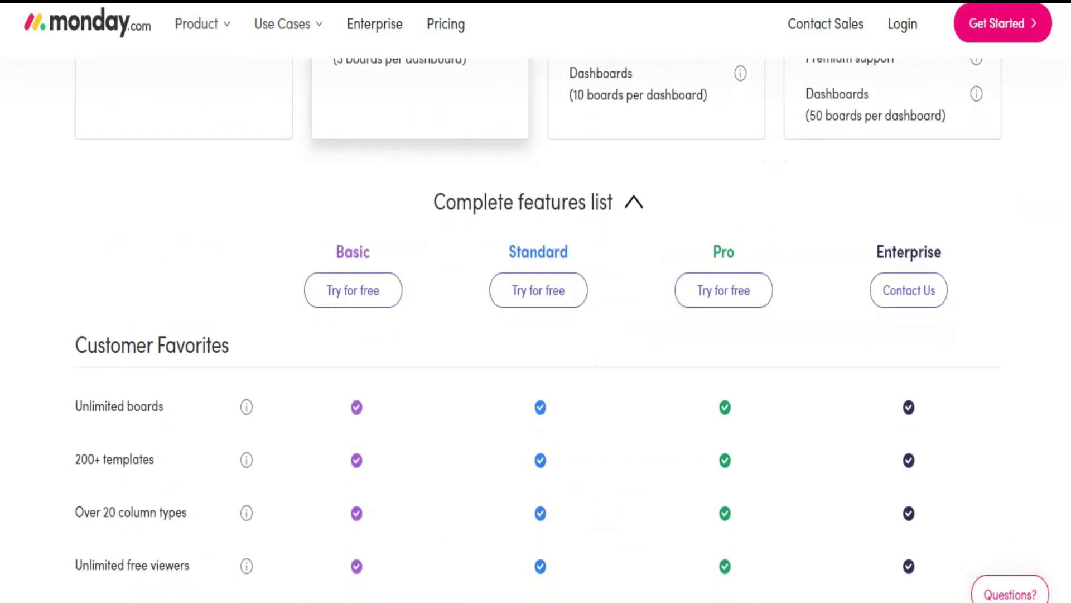
scroll(536, 329, down, 1)
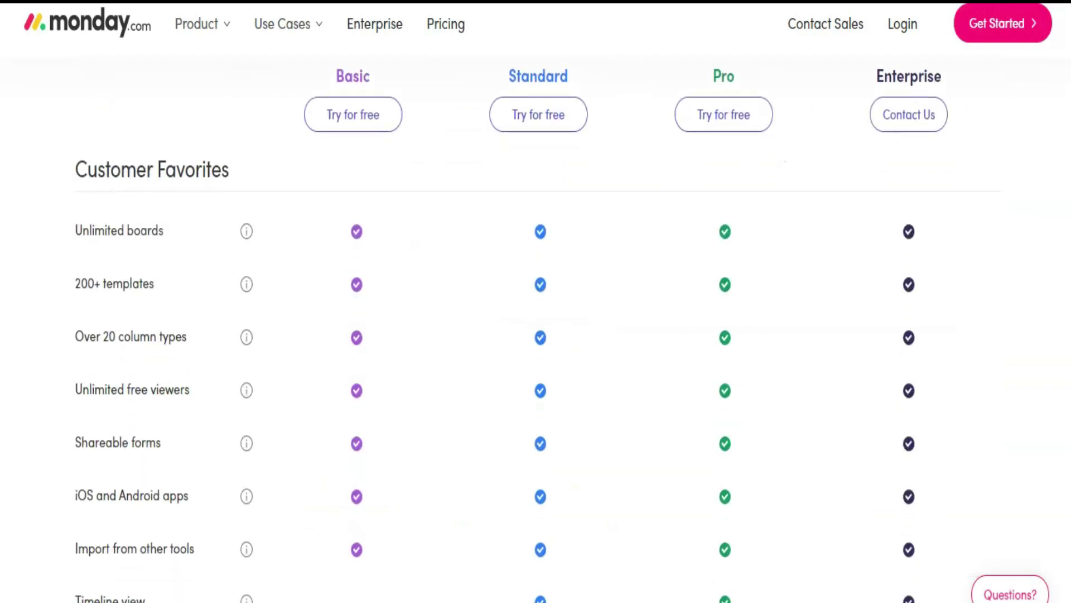
scroll(536, 329, down, 3)
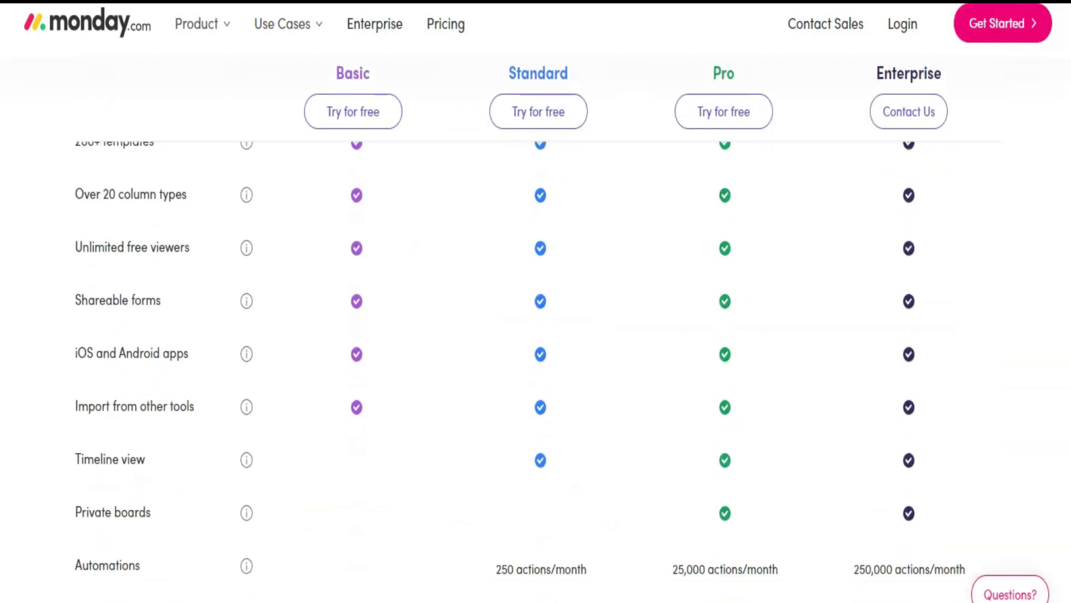
scroll(536, 329, down, 4)
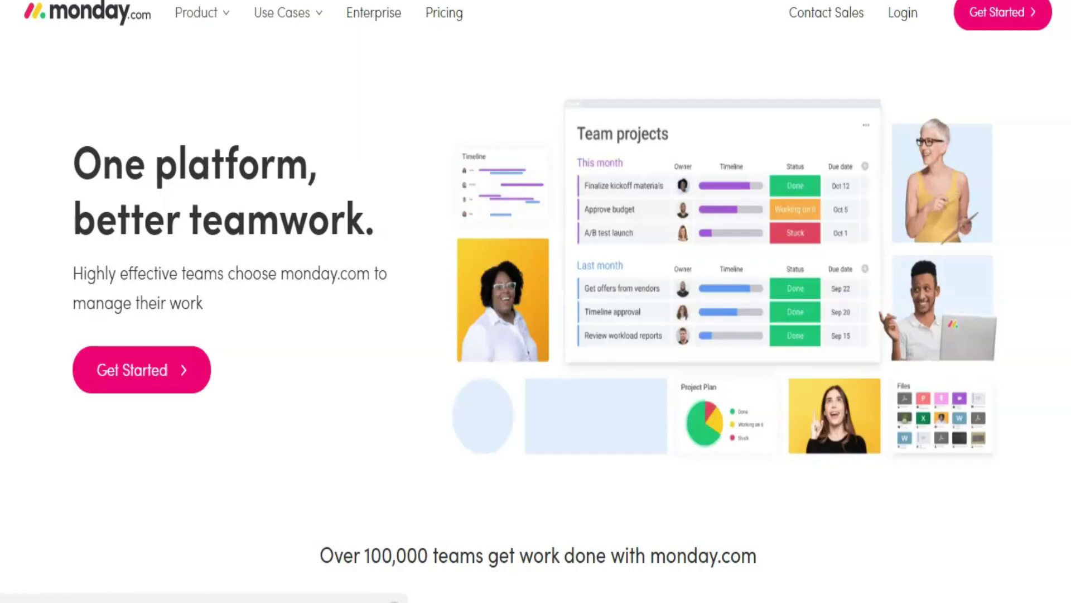
- Scroll the homepage down to the row of customer brand logos
scroll(536, 327, down, 3)
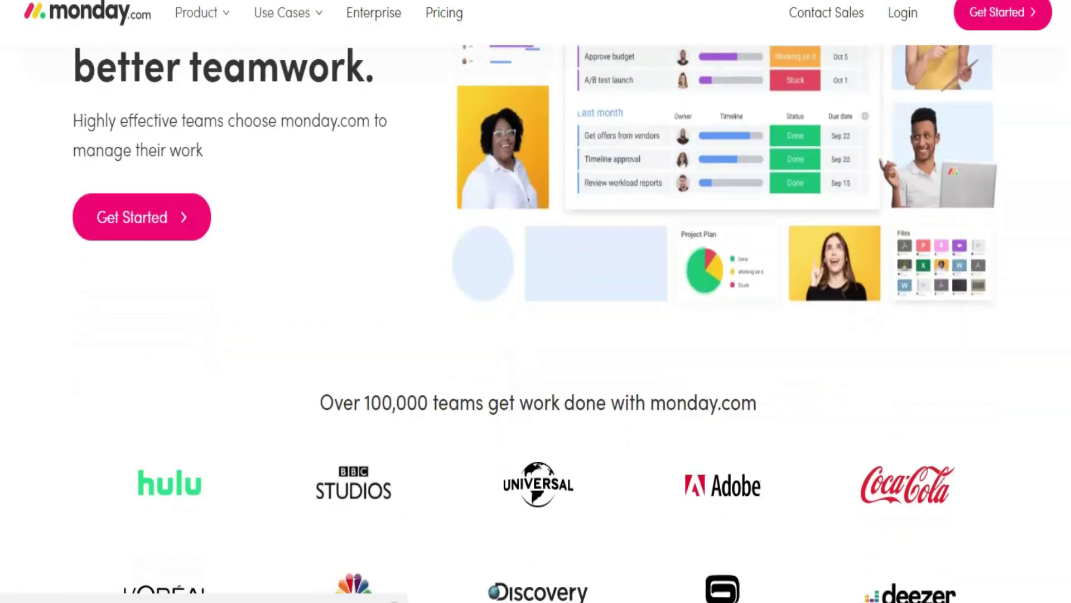